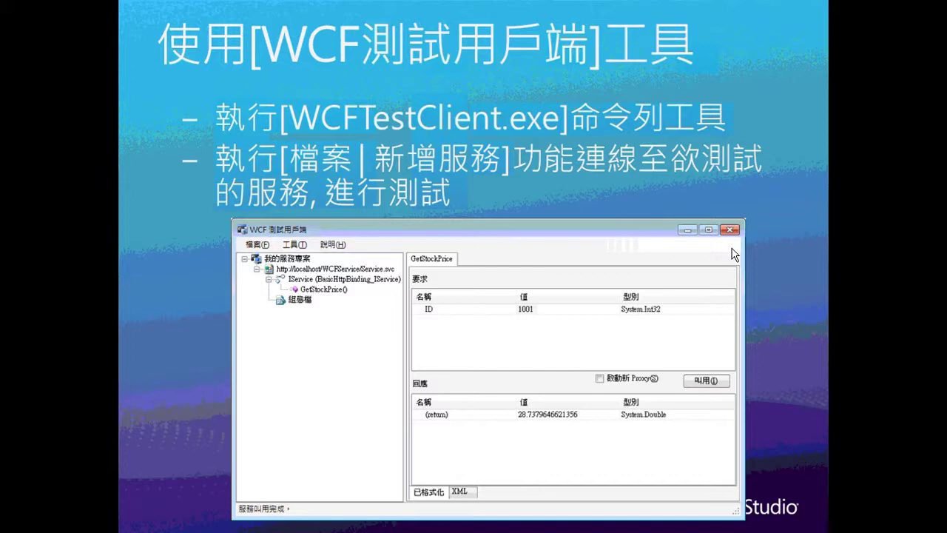
pyautogui.moveTo(293, 137); pyautogui.dragTo(460, 133)
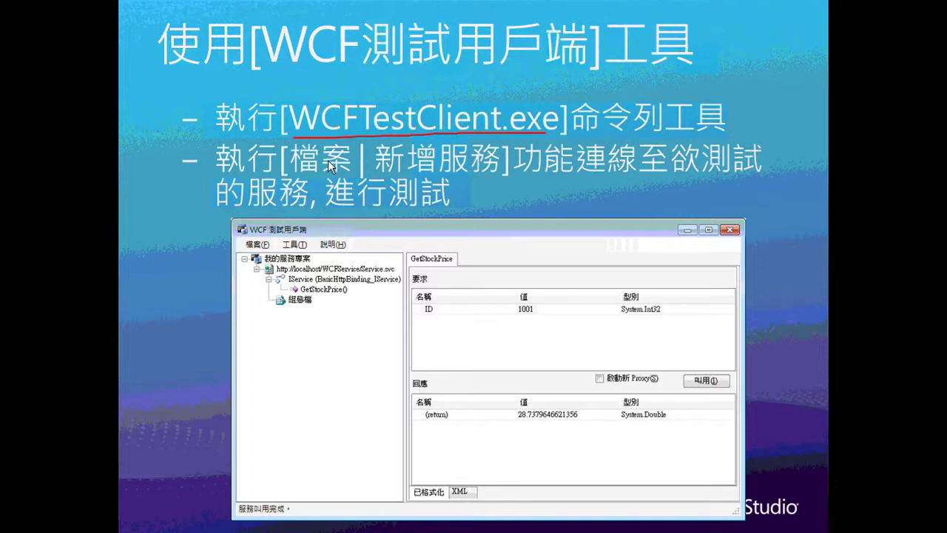
pyautogui.moveTo(294, 172); pyautogui.dragTo(518, 174)
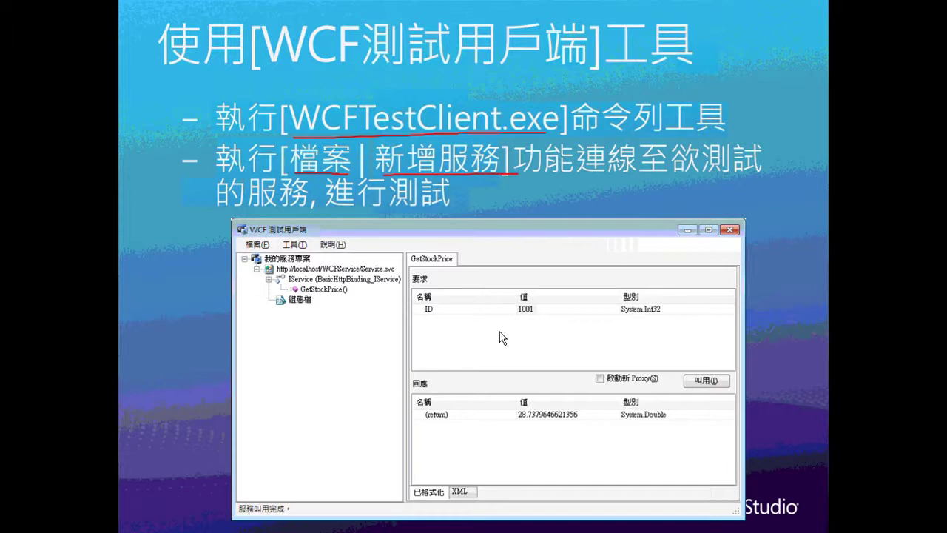
# Step: Open the Visual Studio 2010 command prompt from the Visual Studio Tools program folder
pyautogui.press('super')
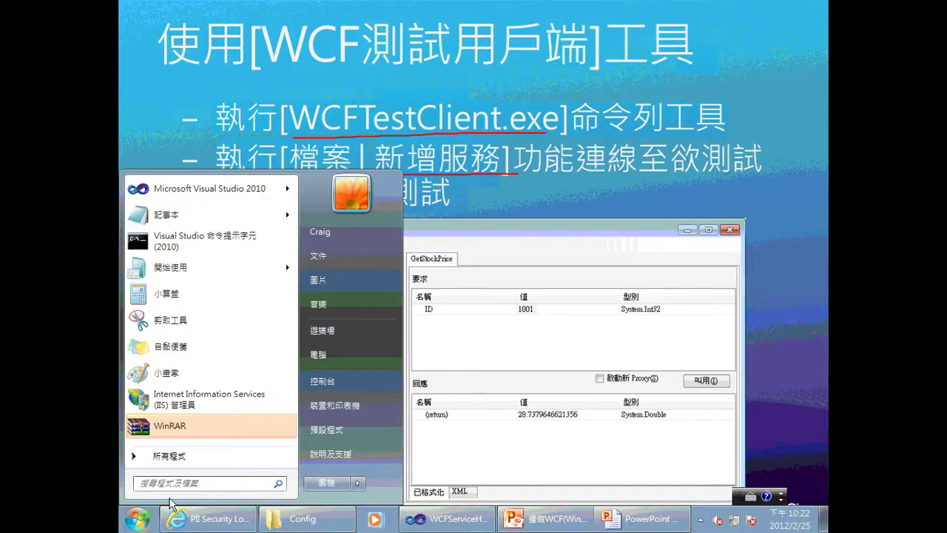
pyautogui.click(172, 458)
pyautogui.scroll(-3, 287, 396)
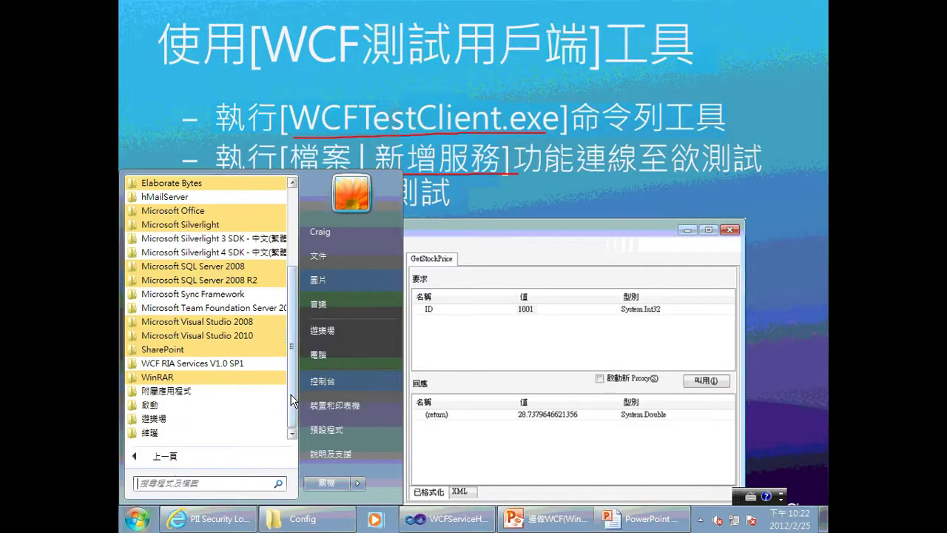
pyautogui.click(216, 336)
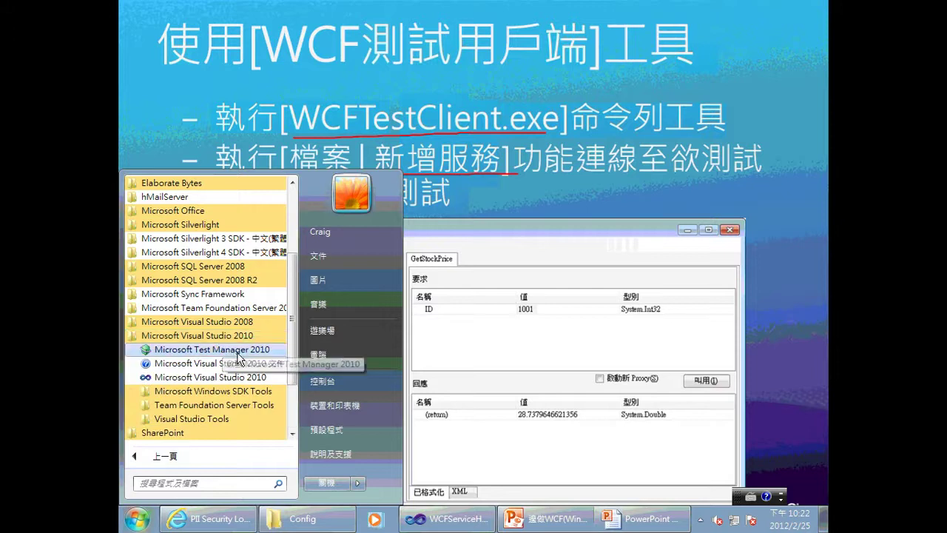
pyautogui.click(197, 419)
pyautogui.scroll(-1, 271, 392)
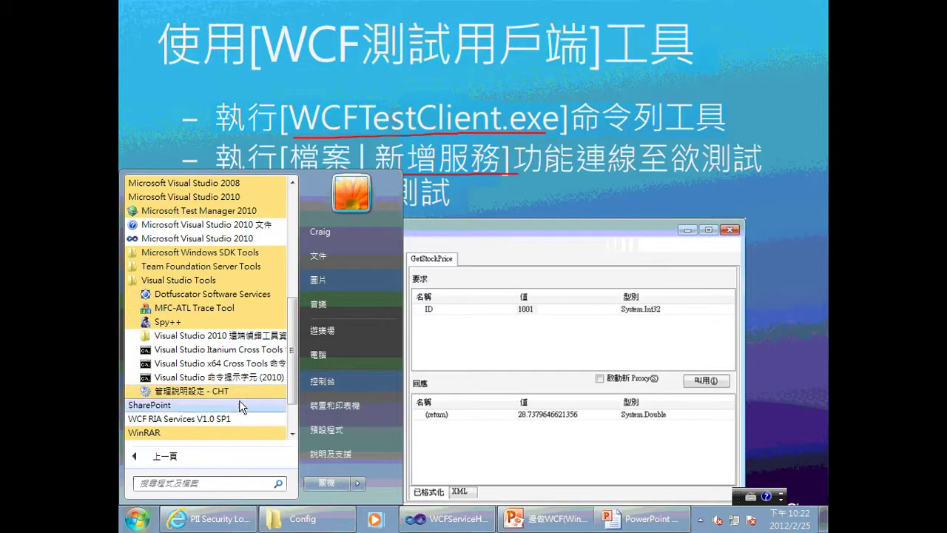
pyautogui.click(214, 375)
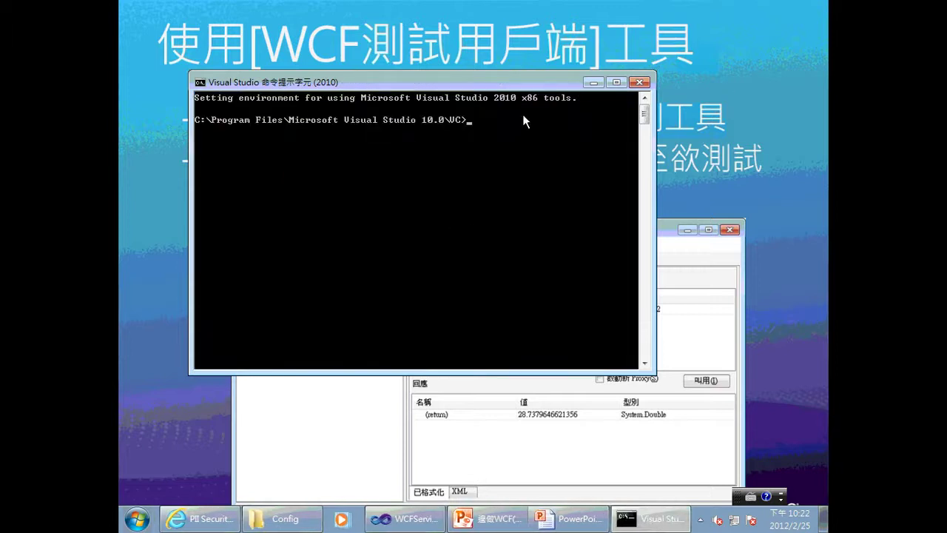
# Step: Launch the WCF Test Client by running wcftestclient in the Visual Studio command prompt
pyautogui.moveTo(516, 81); pyautogui.dragTo(580, 146)
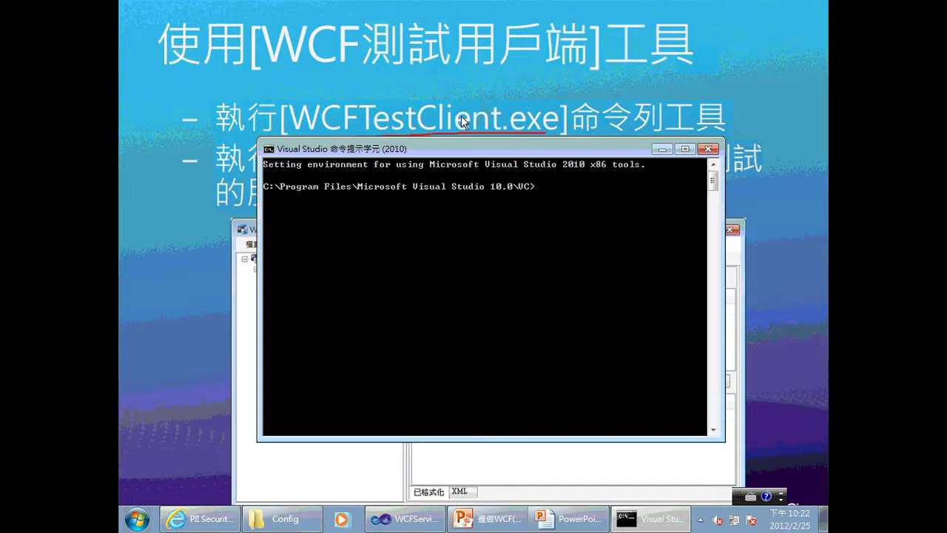
pyautogui.write('wcftestclient')
pyautogui.press('Return')
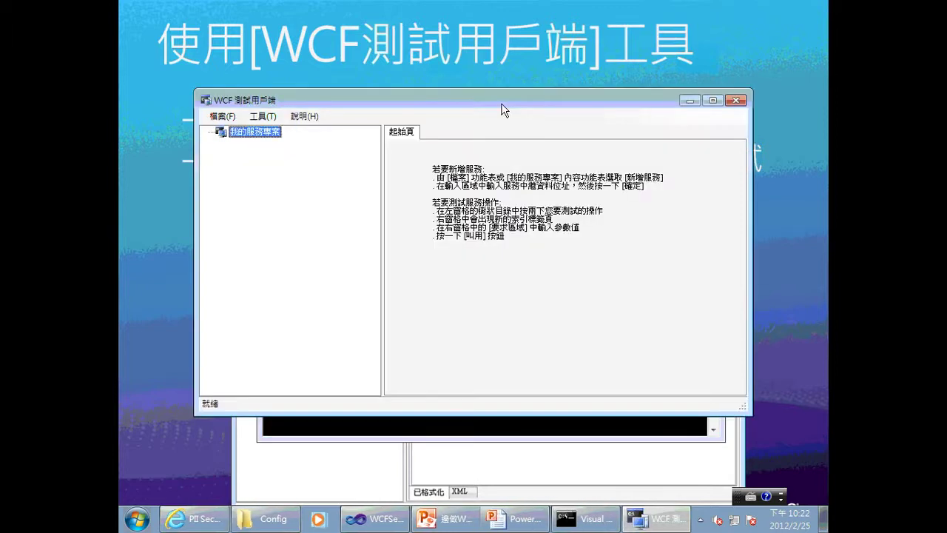
pyautogui.click(223, 118)
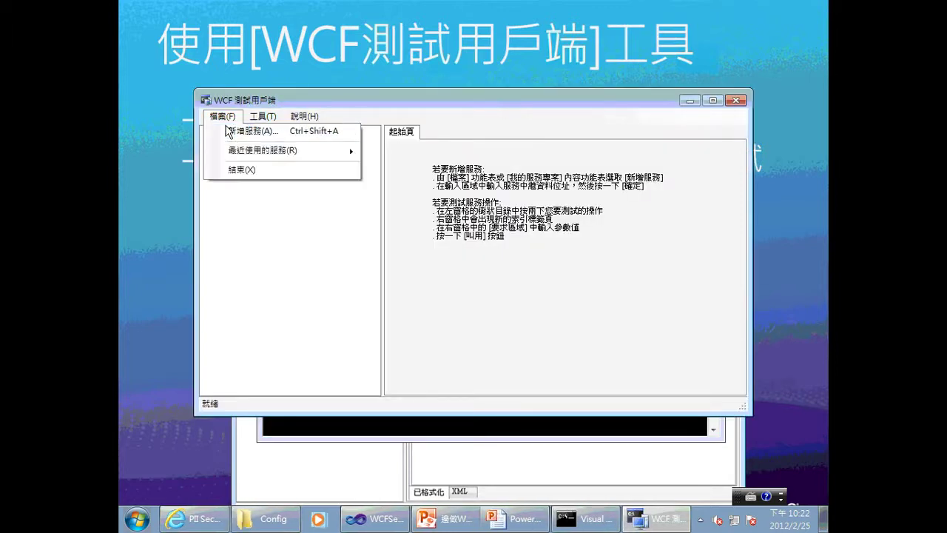
pyautogui.click(231, 134)
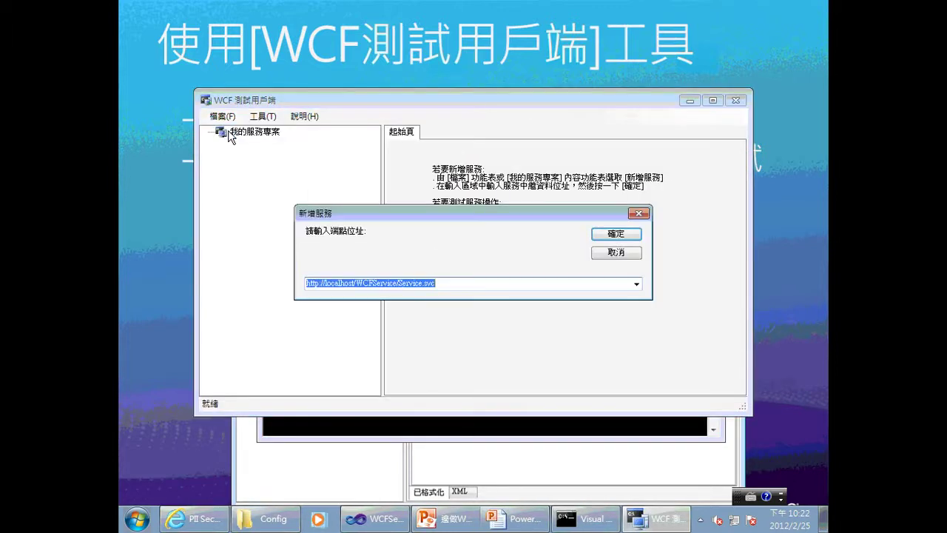
pyautogui.click(358, 287)
pyautogui.moveTo(327, 287); pyautogui.dragTo(482, 289)
pyautogui.click(469, 290)
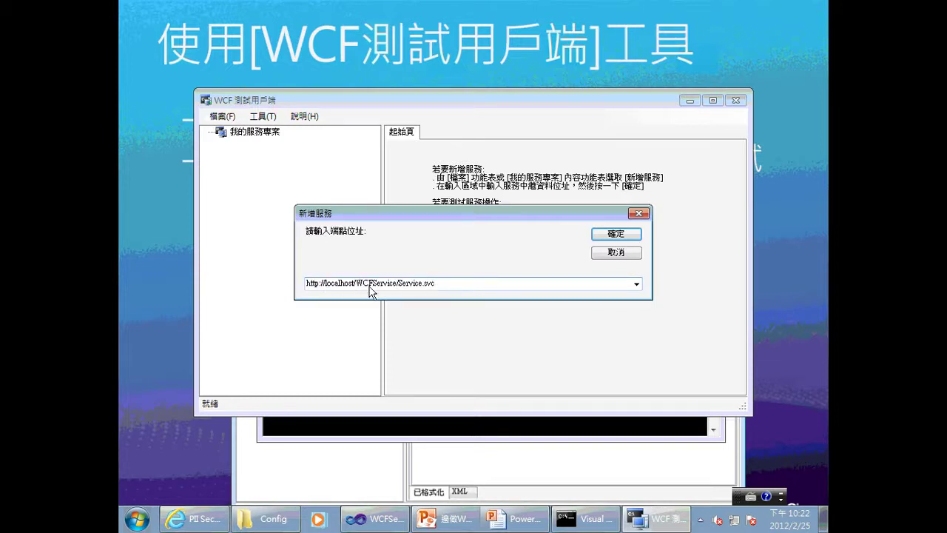
pyautogui.click(628, 236)
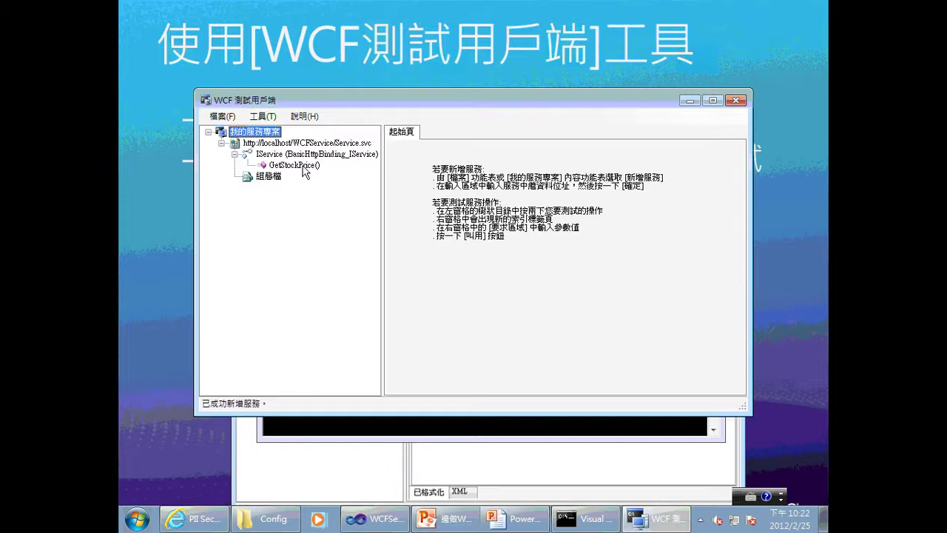
# Step: Invoke the GetStockPrice() operation with ID set to 1234, accepting the security warning
pyautogui.click(302, 165)
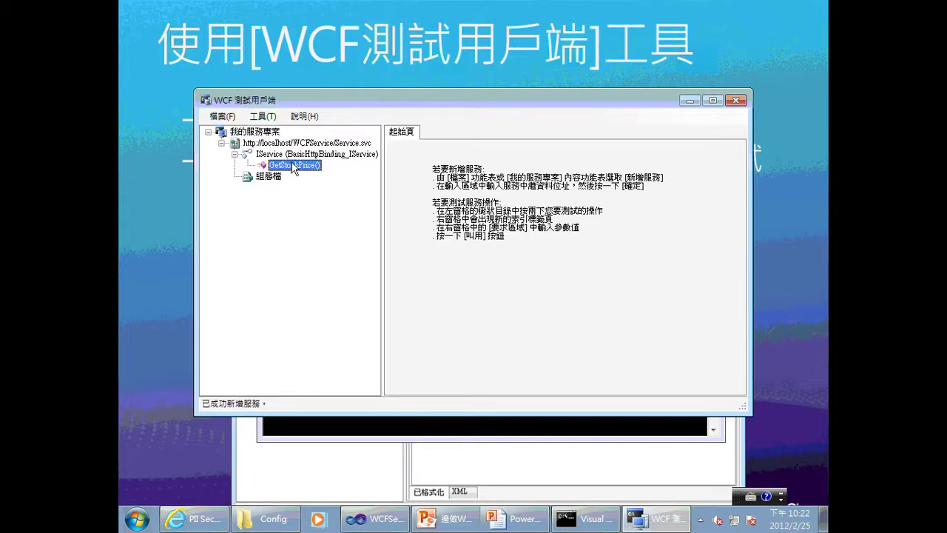
pyautogui.doubleClick(300, 168)
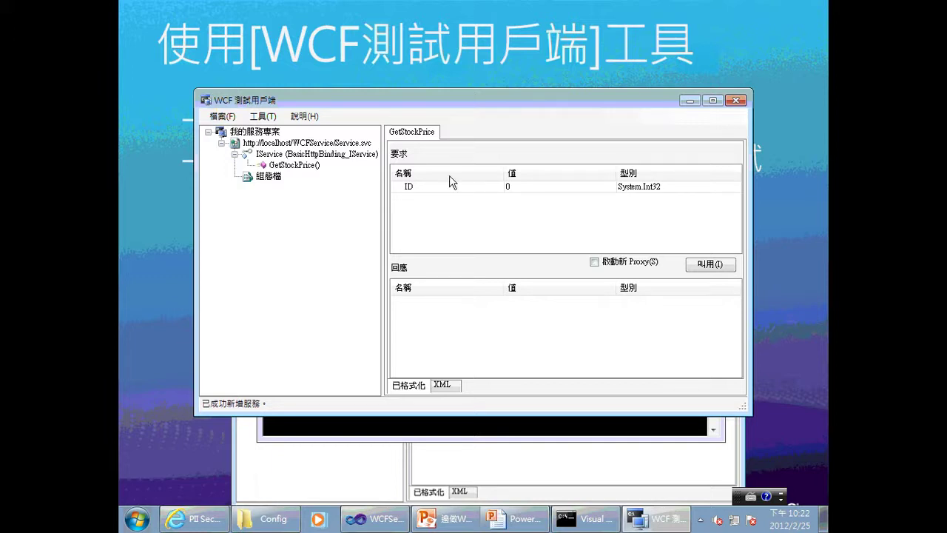
pyautogui.click(530, 190)
pyautogui.write('12345')
pyautogui.press('BackSpace')
pyautogui.click(714, 266)
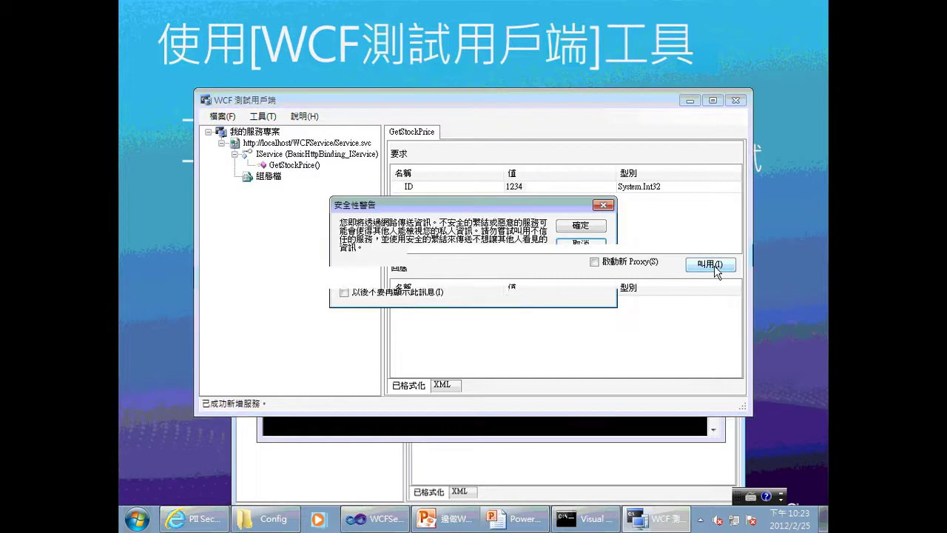
pyautogui.click(581, 224)
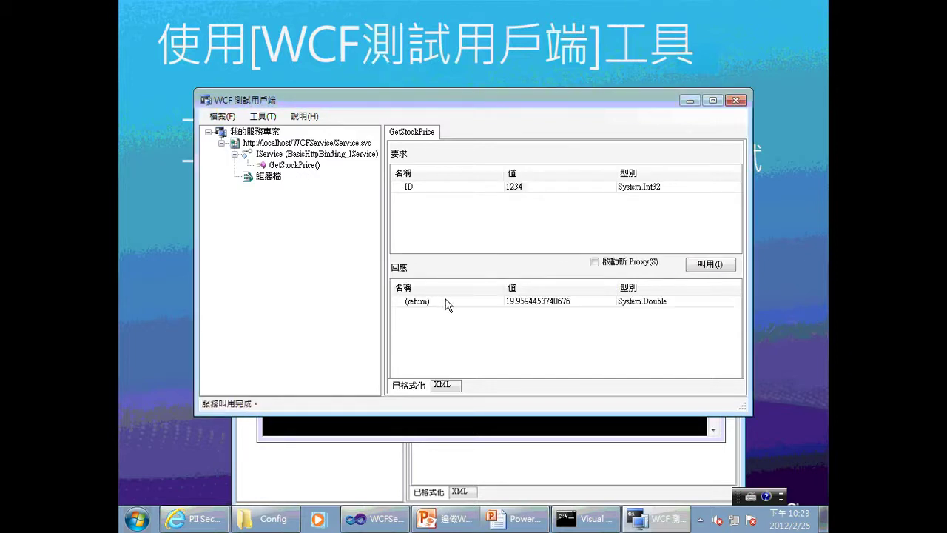
# Step: Examine the GetStockPrice return value, and the request and response messages in XML form
pyautogui.click(534, 301)
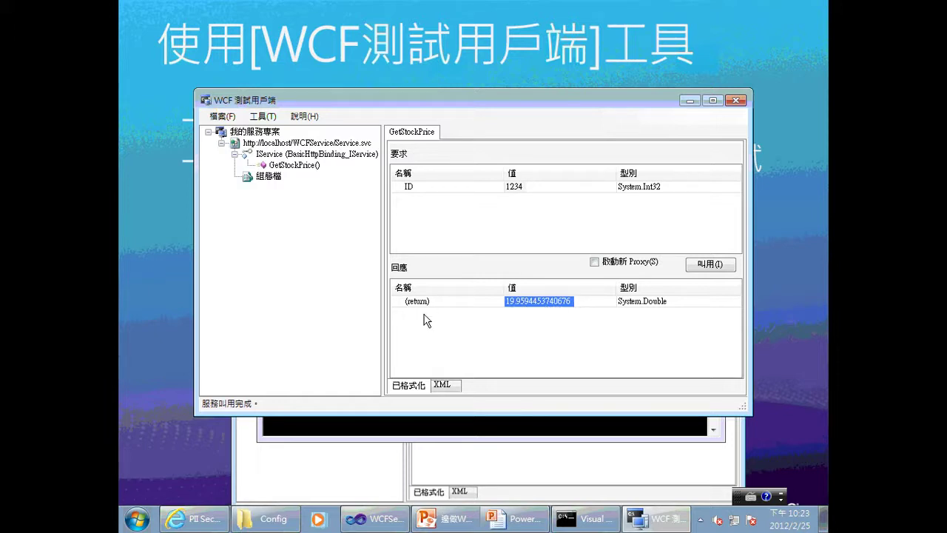
pyautogui.click(444, 386)
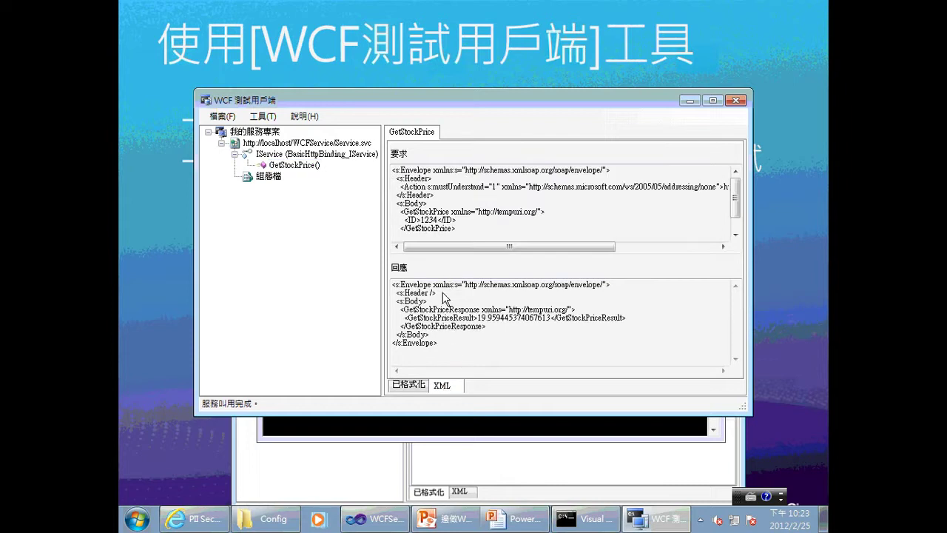
pyautogui.moveTo(393, 178); pyautogui.dragTo(483, 251)
pyautogui.click(477, 218)
pyautogui.moveTo(393, 284); pyautogui.dragTo(457, 361)
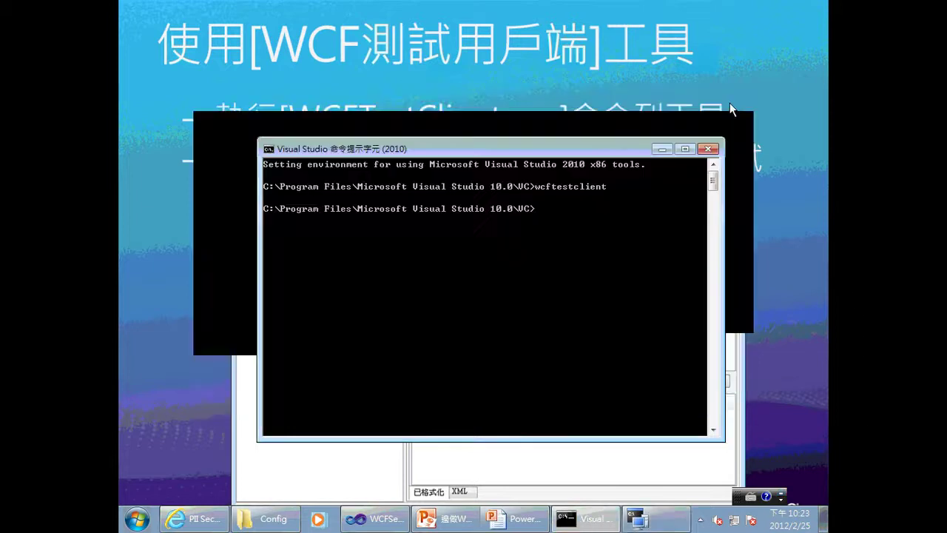
# Step: Close the WCF Test Client and the Visual Studio command prompt
pyautogui.click(736, 100)
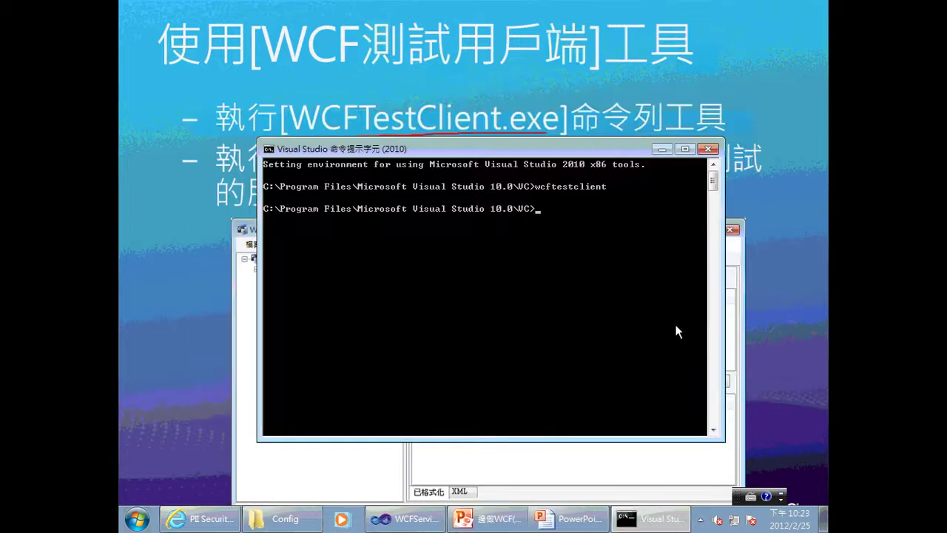
pyautogui.click(708, 148)
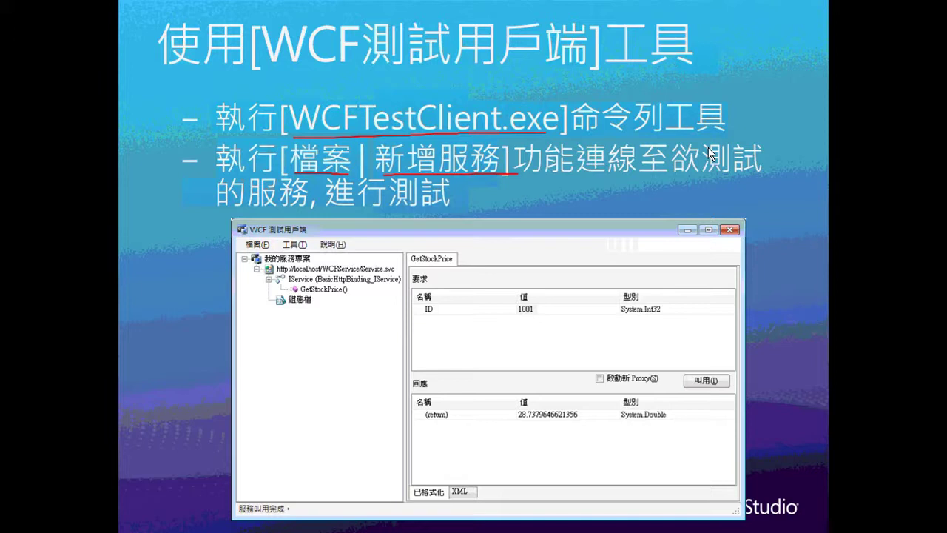
pyautogui.press('Right')
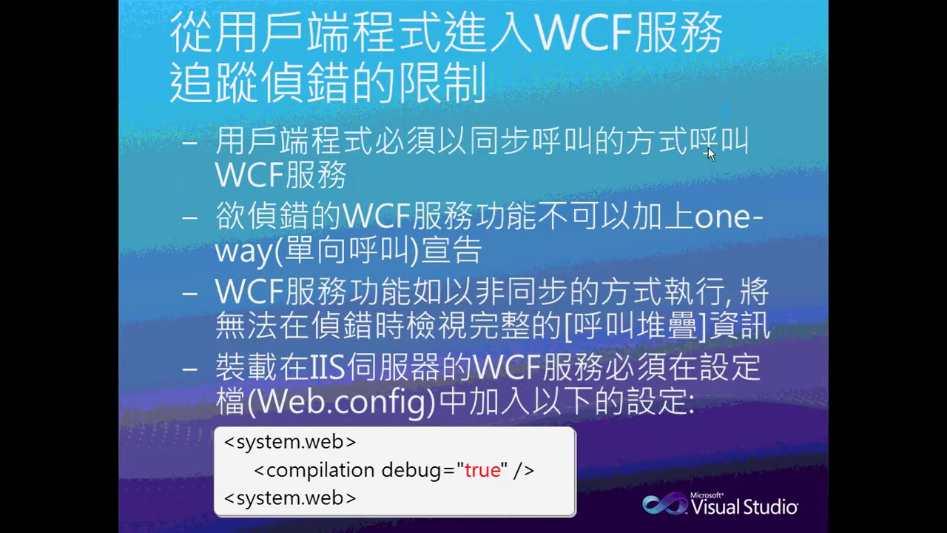
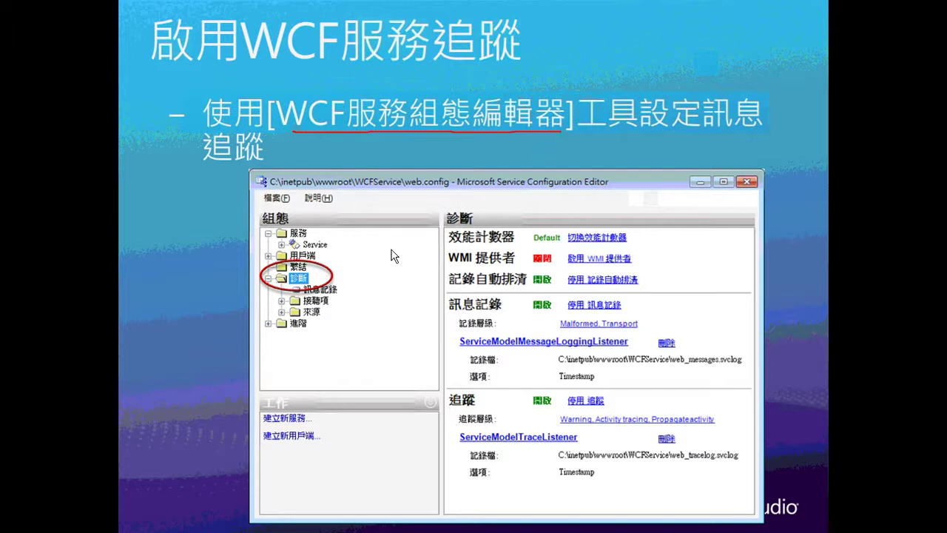
pyautogui.moveTo(185, 277); pyautogui.dragTo(236, 275)
pyautogui.moveTo(345, 287)
pyautogui.mouseDown()
pyautogui.moveTo(365, 283)
pyautogui.moveTo(345, 318)
pyautogui.moveTo(353, 311)
pyautogui.mouseUp()
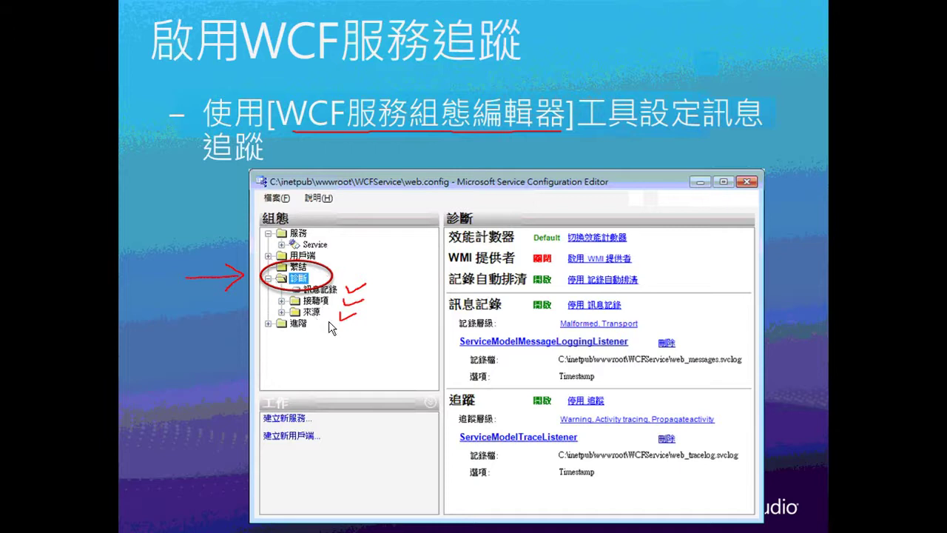
pyautogui.moveTo(446, 227)
pyautogui.mouseDown()
pyautogui.moveTo(447, 494)
pyautogui.moveTo(690, 510)
pyautogui.moveTo(749, 235)
pyautogui.moveTo(524, 199)
pyautogui.moveTo(447, 244)
pyautogui.mouseUp()
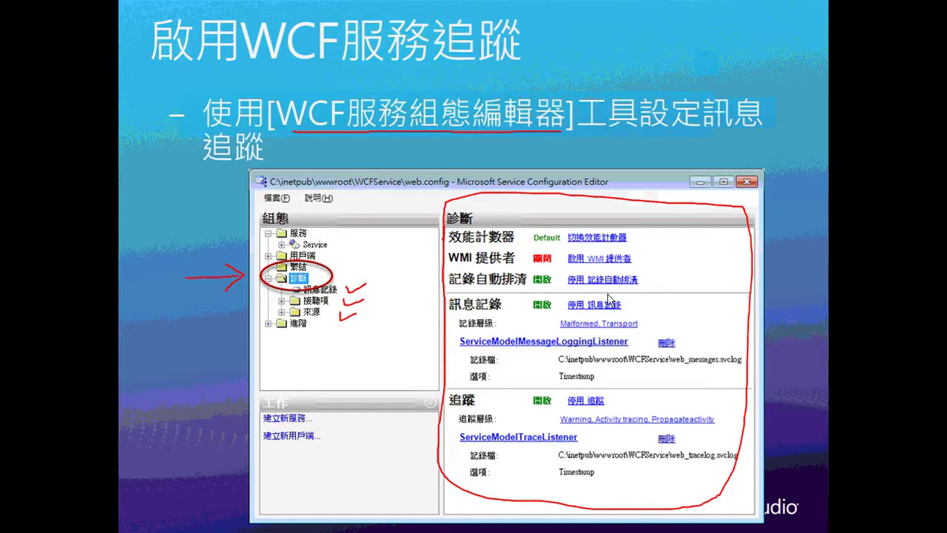
pyautogui.moveTo(437, 273)
pyautogui.mouseDown()
pyautogui.moveTo(374, 285)
pyautogui.moveTo(389, 307)
pyautogui.mouseUp()
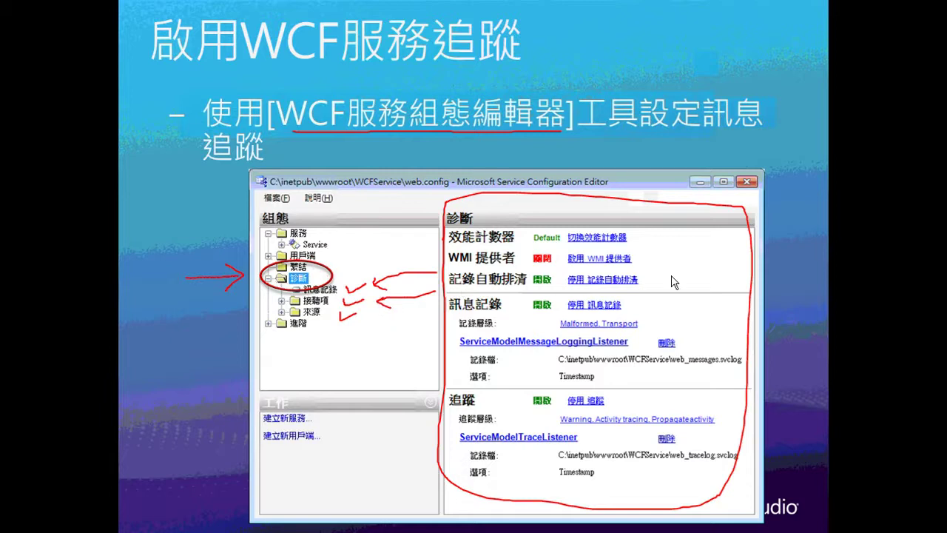
pyautogui.press('Right')
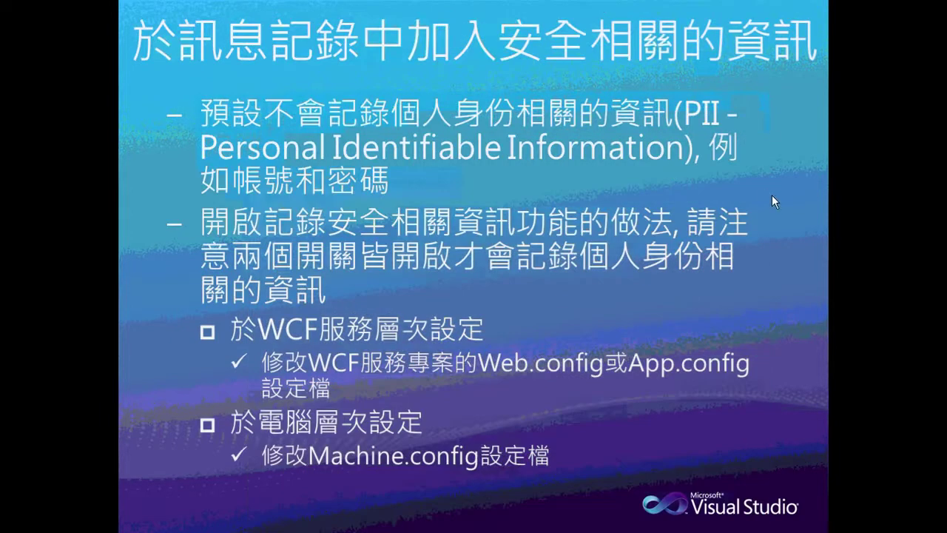
# Step: In Visual Studio, open the WCFServiceHost project's App.config in the WCF configuration editor and remove the breakpoint in Form1.cs
pyautogui.press('super')
pyautogui.click(446, 521)
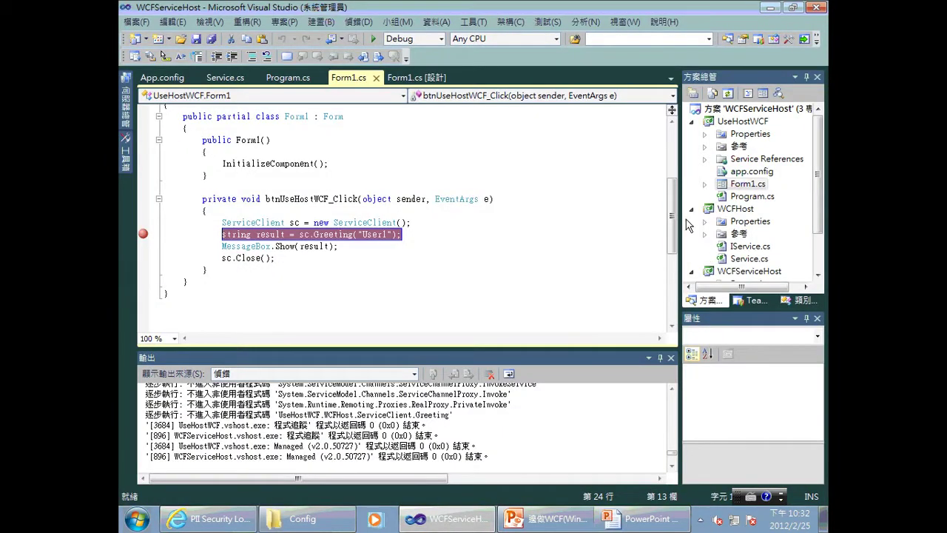
pyautogui.click(824, 257)
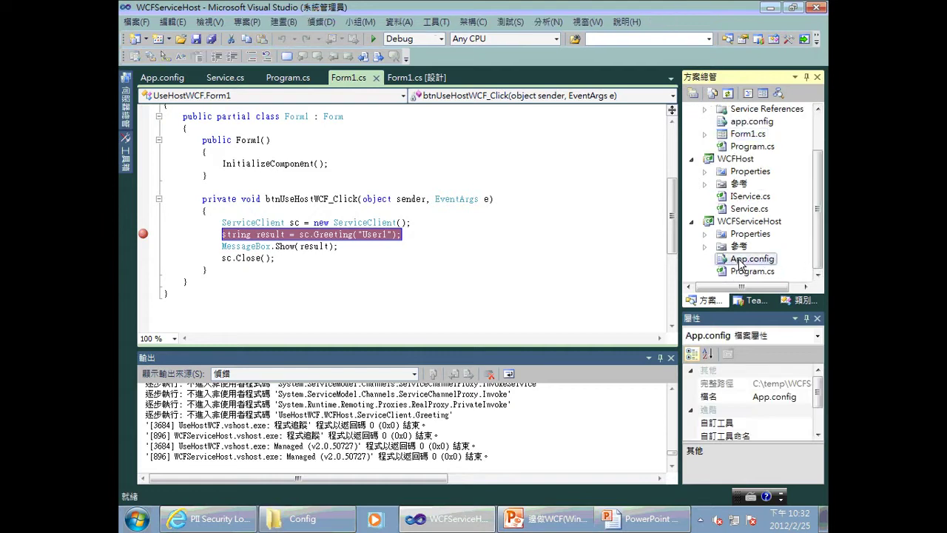
pyautogui.rightClick(741, 260)
pyautogui.click(762, 223)
pyautogui.rightClick(751, 261)
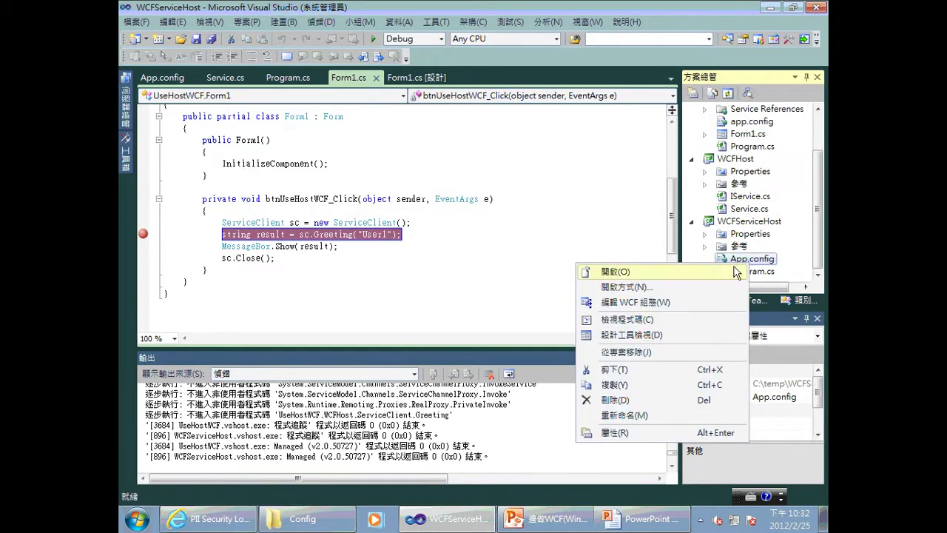
pyautogui.click(645, 303)
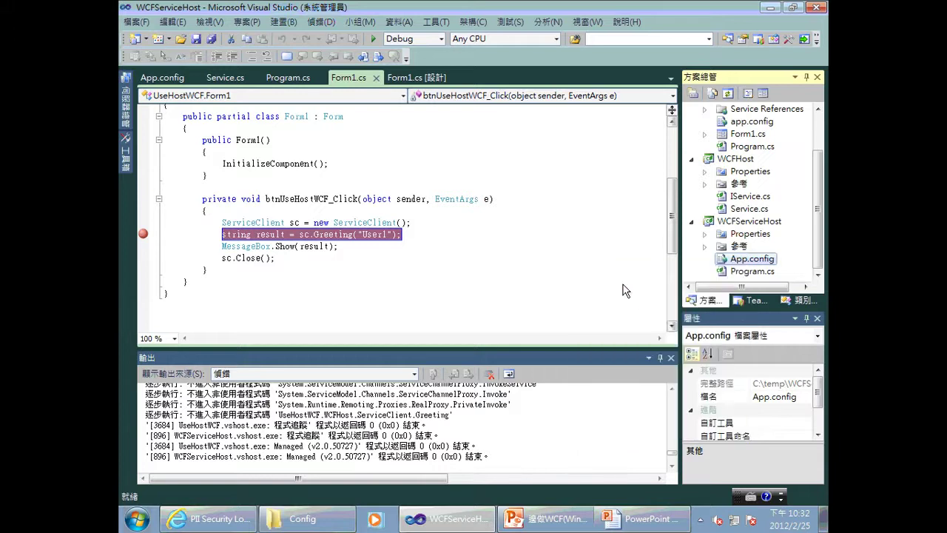
pyautogui.click(143, 235)
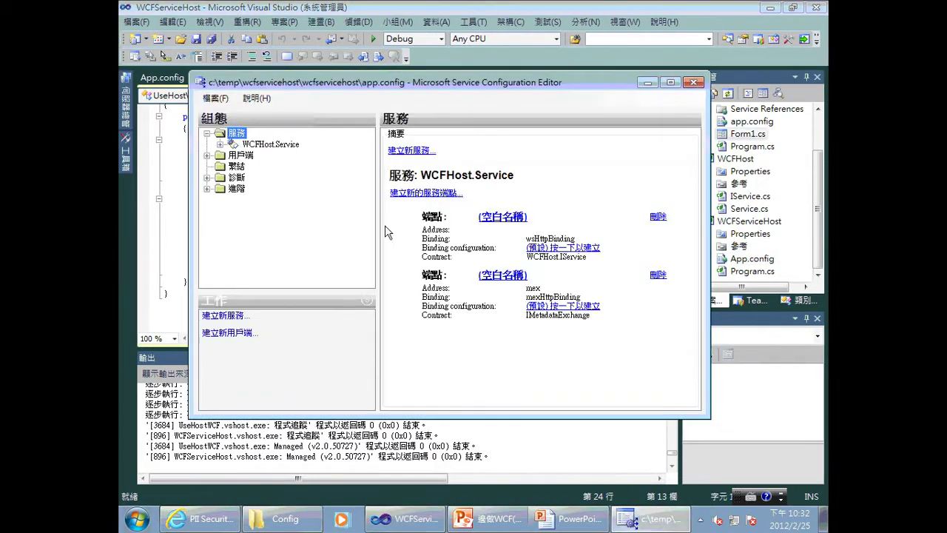
# Step: Set the performance counters in the service's diagnostics configuration to ServiceOnly
pyautogui.click(236, 178)
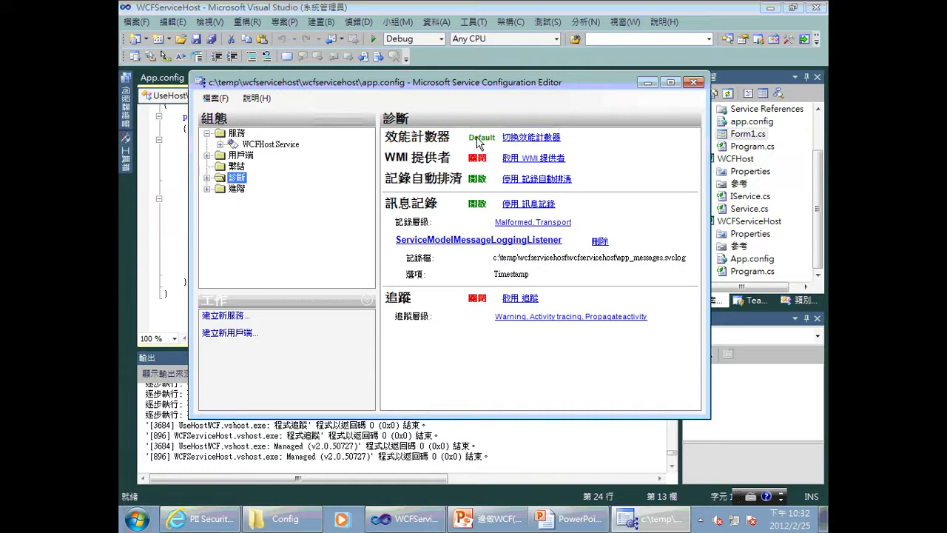
pyautogui.click(539, 144)
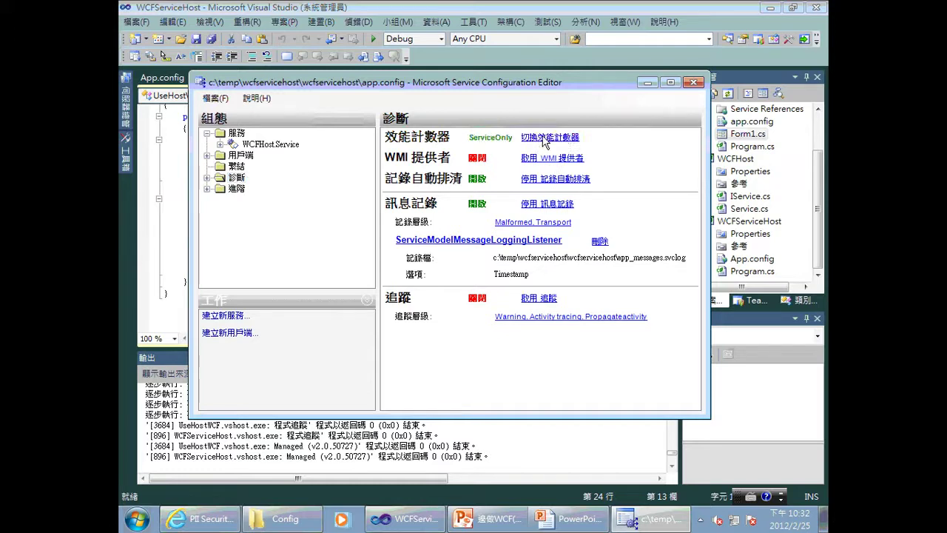
# Step: Cycle through the performance counter options in the service's diagnostics configuration and leave them on Default
pyautogui.click(544, 142)
pyautogui.click(545, 143)
pyautogui.click(545, 143)
pyautogui.click(540, 143)
pyautogui.click(555, 142)
pyautogui.click(554, 142)
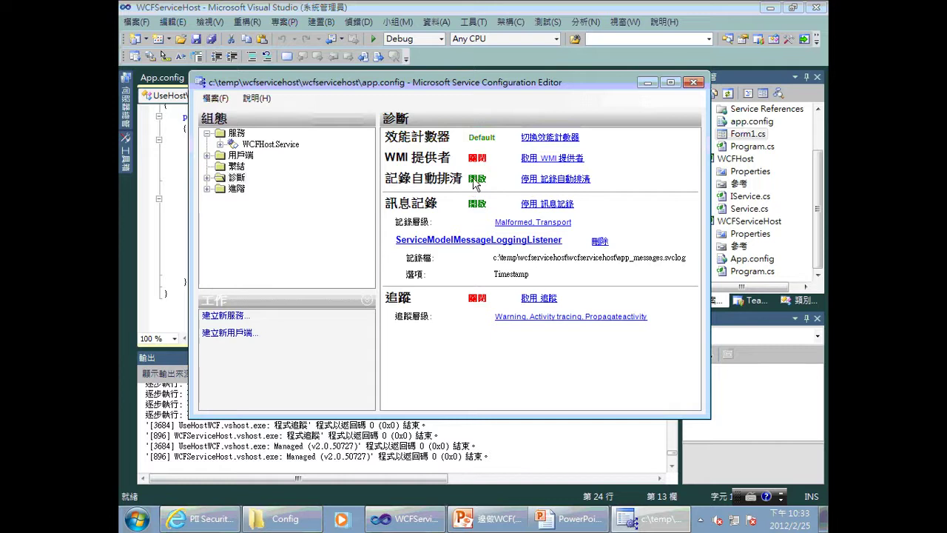
# Step: Turn log auto-flush and message logging off and back on in the service's diagnostics configuration
pyautogui.click(544, 180)
pyautogui.click(542, 180)
pyautogui.click(544, 204)
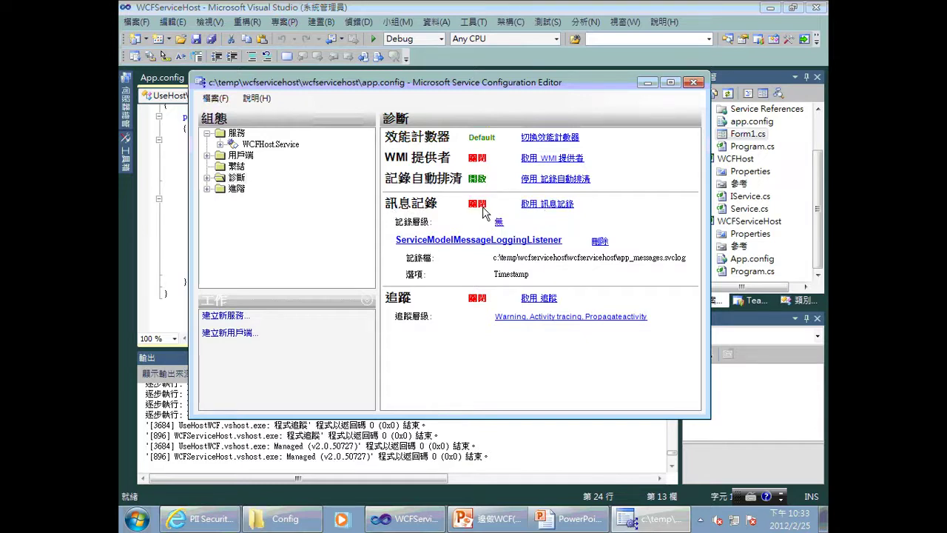
pyautogui.click(540, 206)
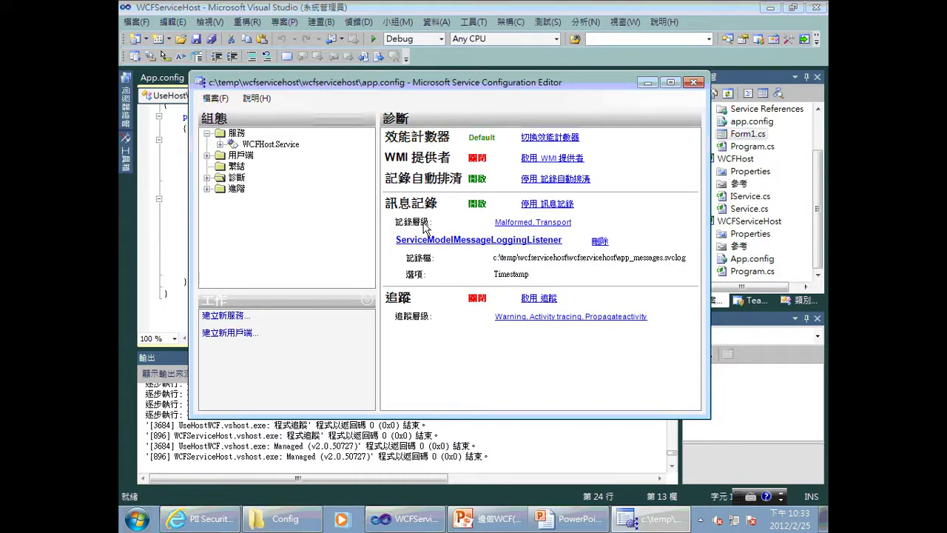
# Step: Add service messages to the message logging level alongside malformed and transport messages
pyautogui.click(551, 223)
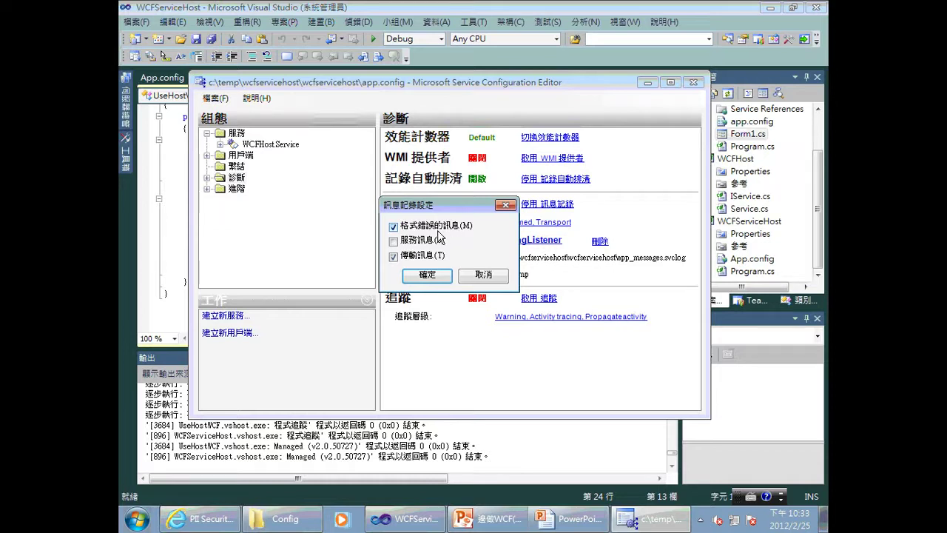
pyautogui.click(415, 247)
pyautogui.click(422, 277)
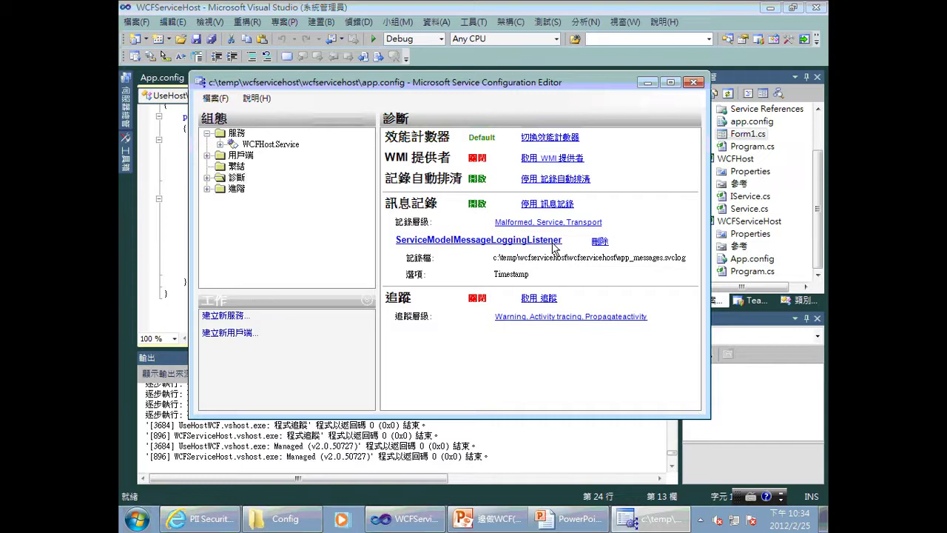
# Step: Check the message log file path, close the configuration editor saving the changes, and reload App.config in Visual Studio
pyautogui.moveTo(494, 258); pyautogui.dragTo(686, 265)
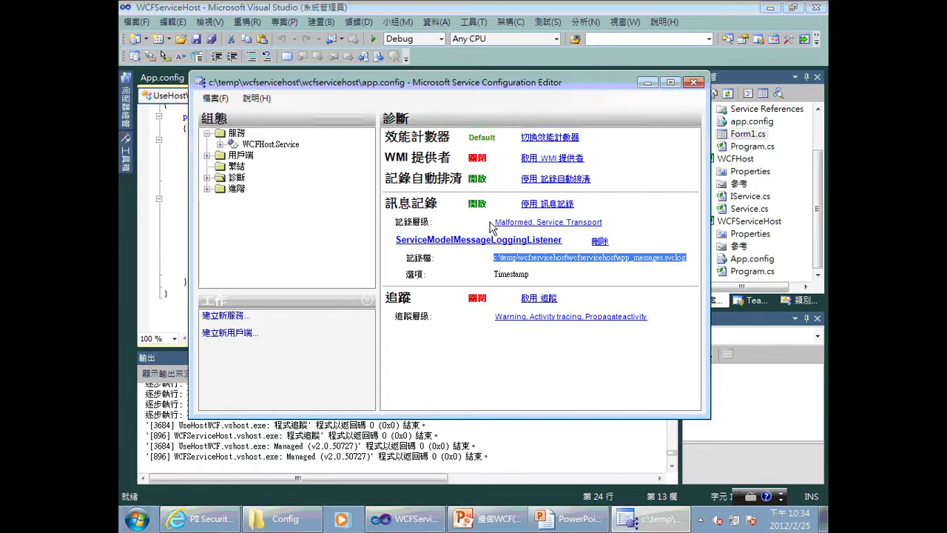
pyautogui.click(538, 267)
pyautogui.moveTo(495, 259); pyautogui.dragTo(697, 269)
pyautogui.click(693, 82)
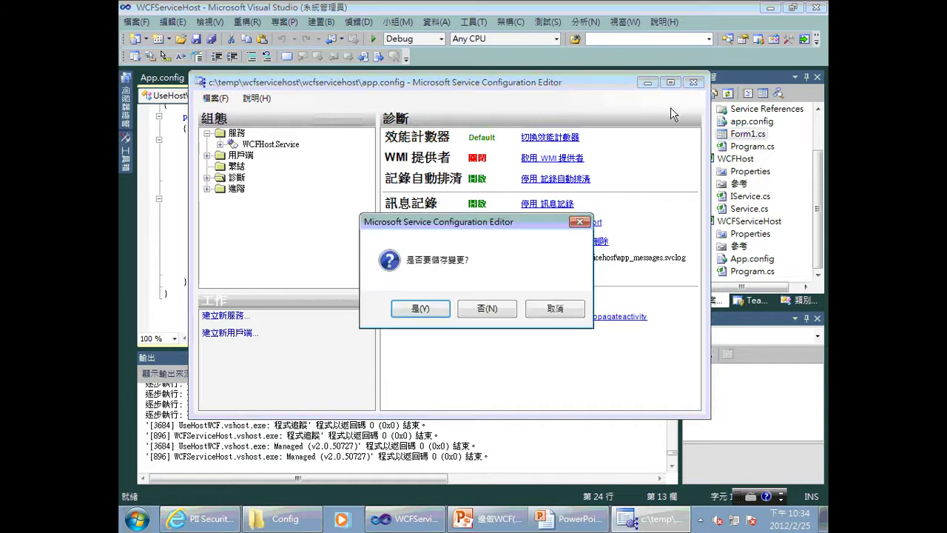
pyautogui.click(427, 309)
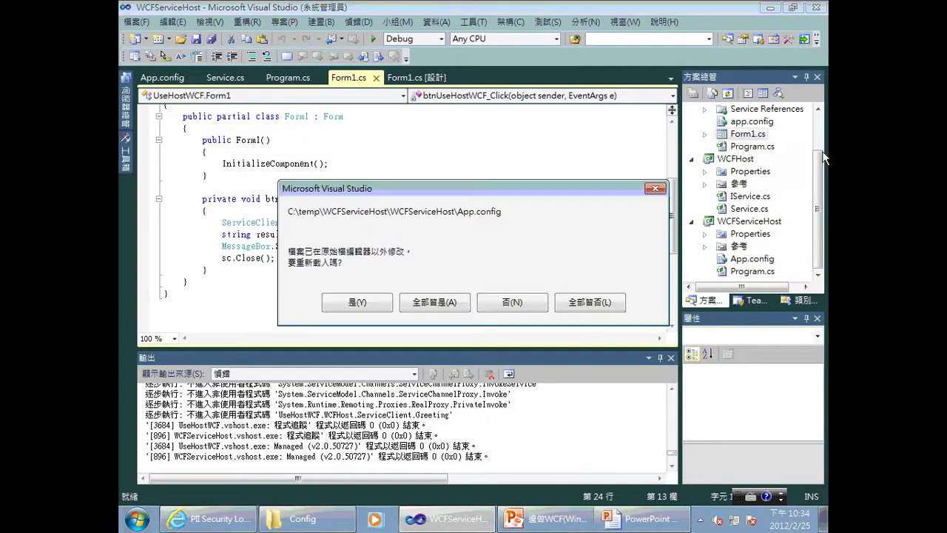
pyautogui.click(377, 301)
# Step: Open the UseHostWCF project's app.config in the WCF configuration editor and show its diagnostics settings
pyautogui.click(751, 121)
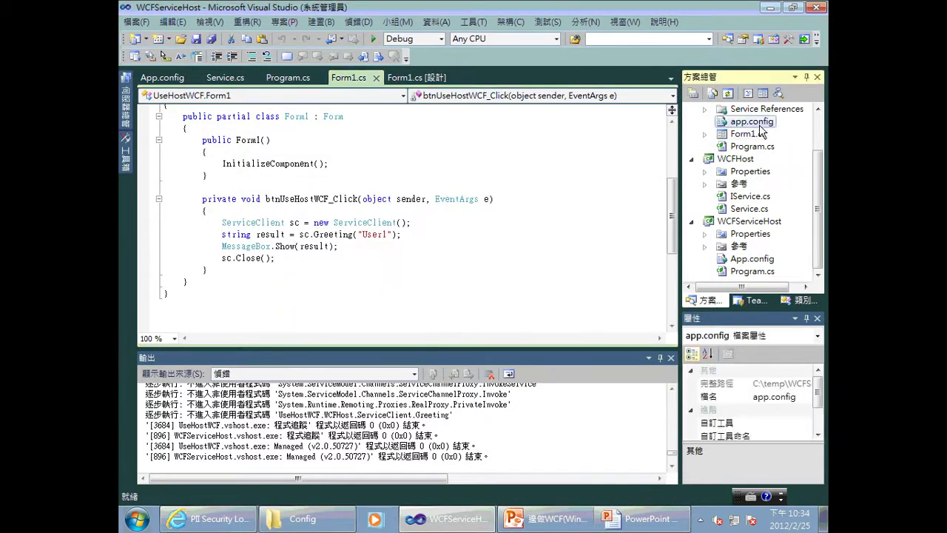
pyautogui.moveTo(815, 168); pyautogui.dragTo(815, 133)
pyautogui.rightClick(762, 173)
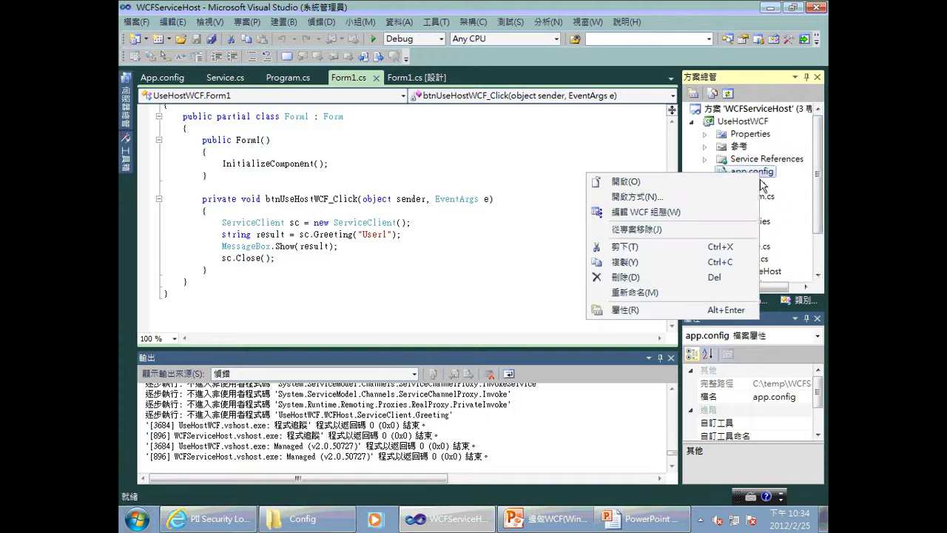
pyautogui.click(653, 215)
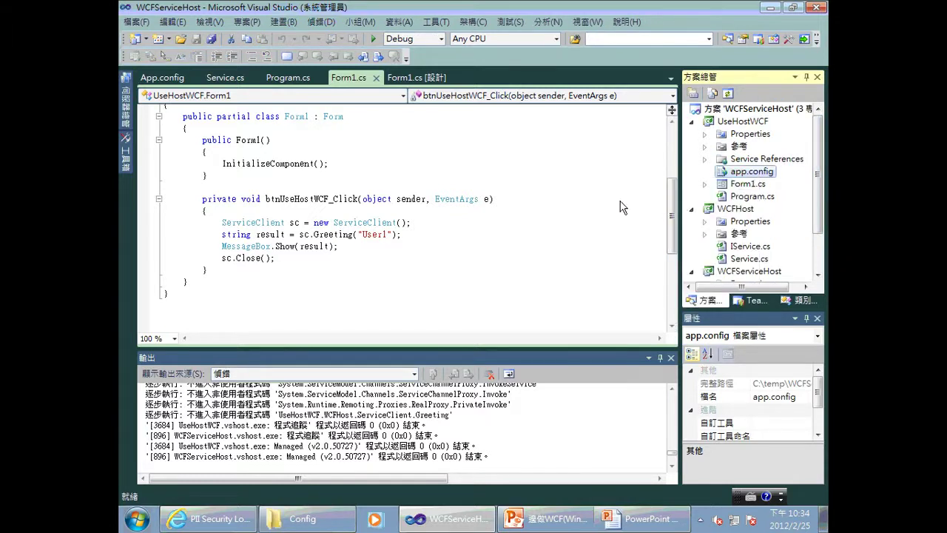
pyautogui.click(258, 234)
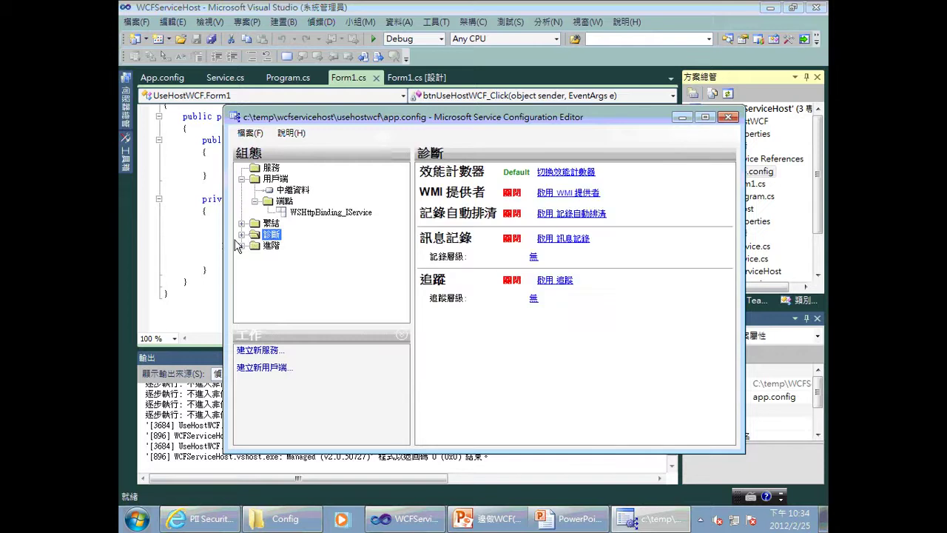
pyautogui.click(241, 234)
pyautogui.click(285, 246)
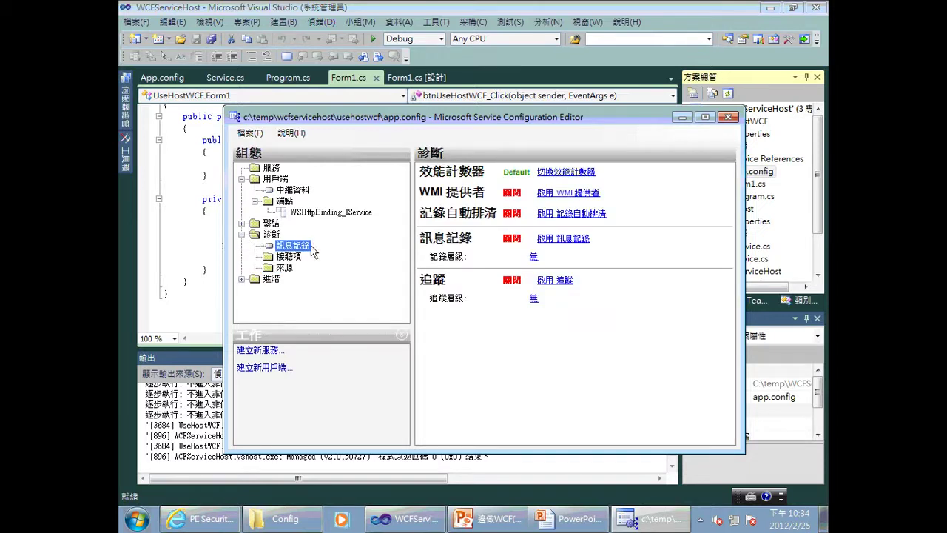
pyautogui.click(272, 234)
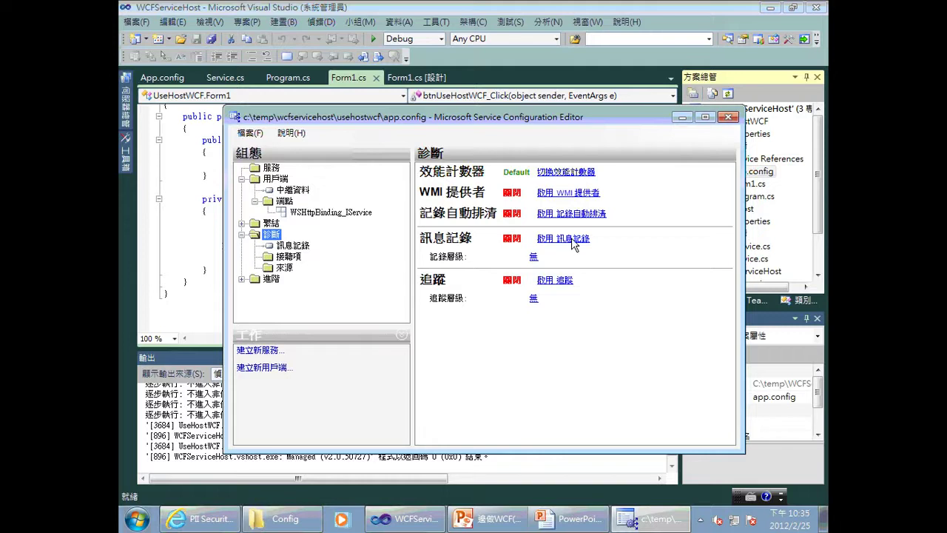
# Step: Enable message logging for the UseHostWCF client, check its log file path, and close the configuration editor without saving
pyautogui.click(573, 240)
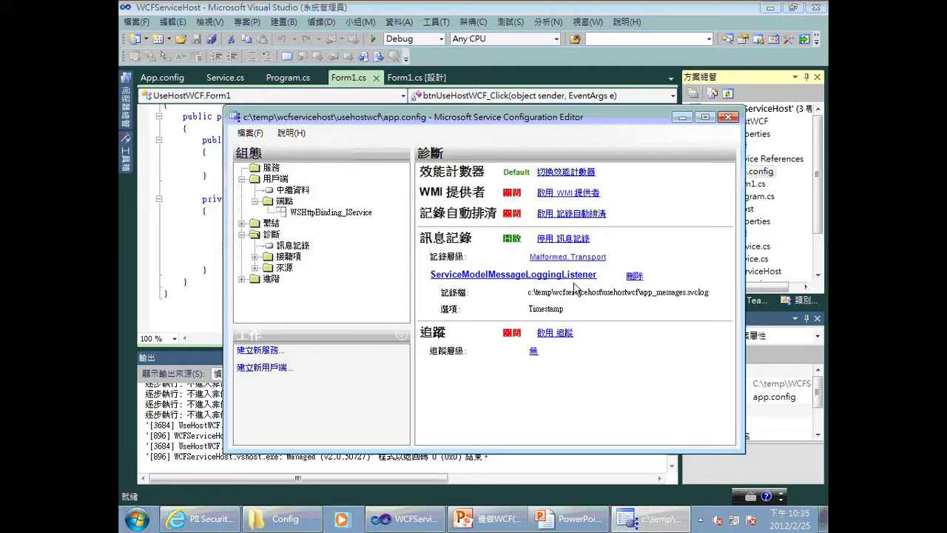
pyautogui.moveTo(553, 293); pyautogui.dragTo(708, 297)
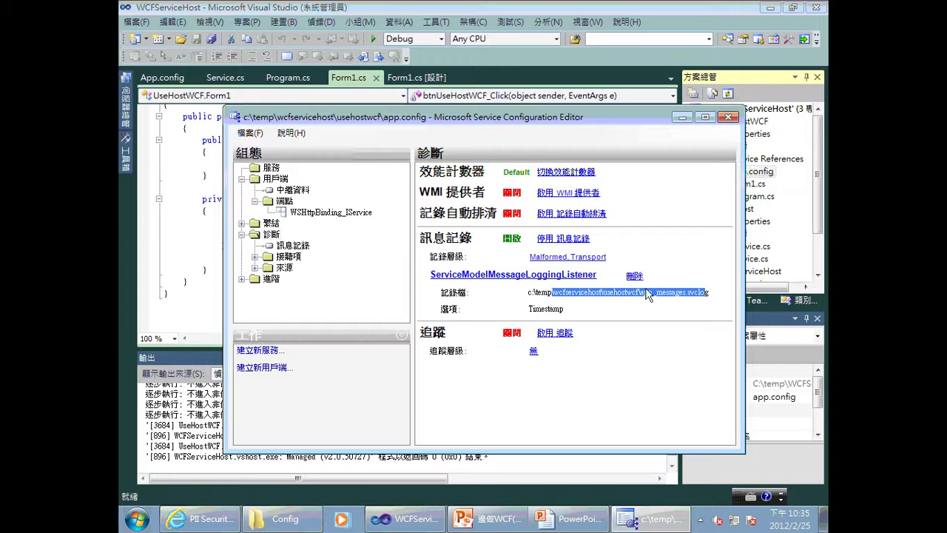
pyautogui.click(727, 117)
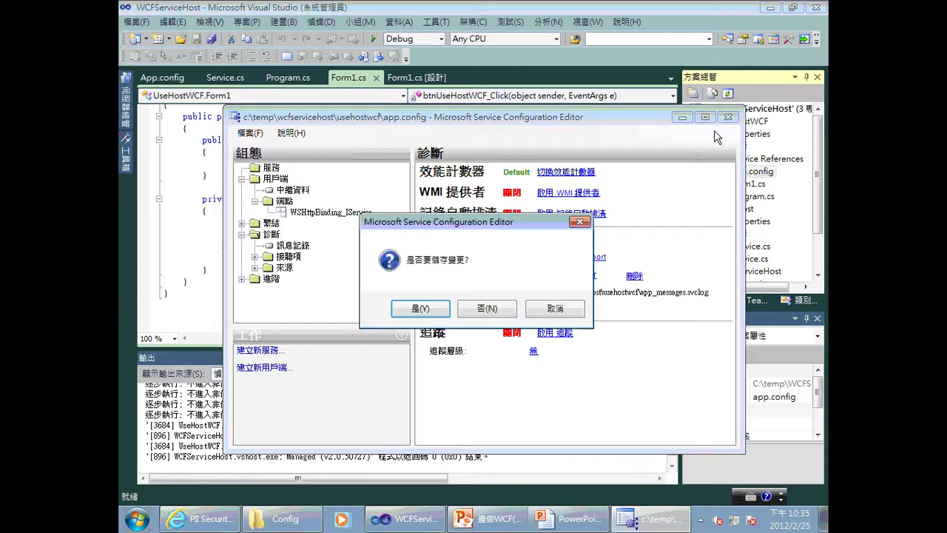
pyautogui.click(495, 310)
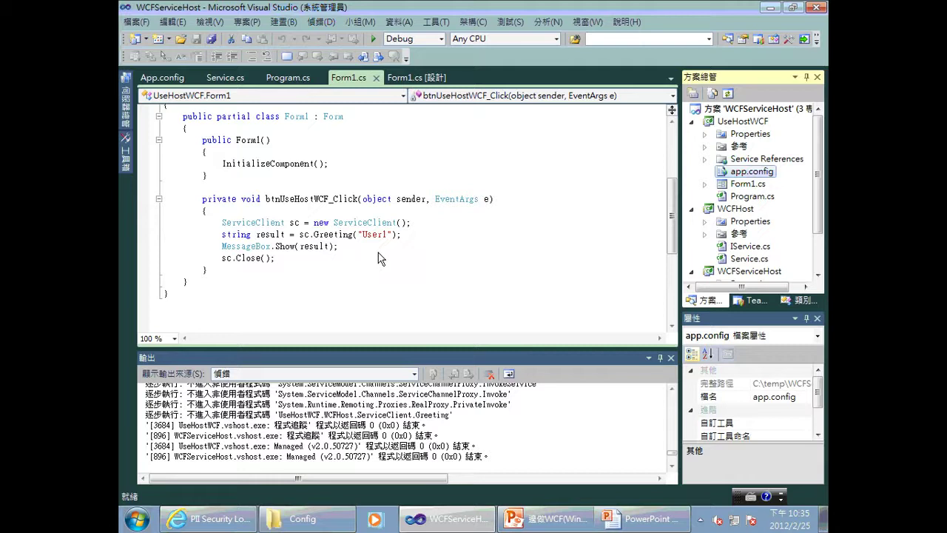
pyautogui.click(630, 527)
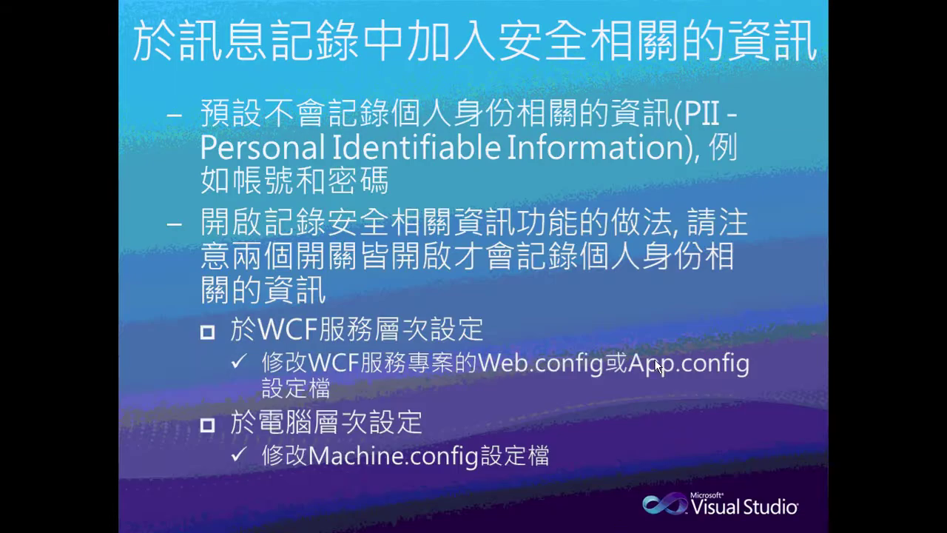
pyautogui.hotkey('alt', 'Tab')
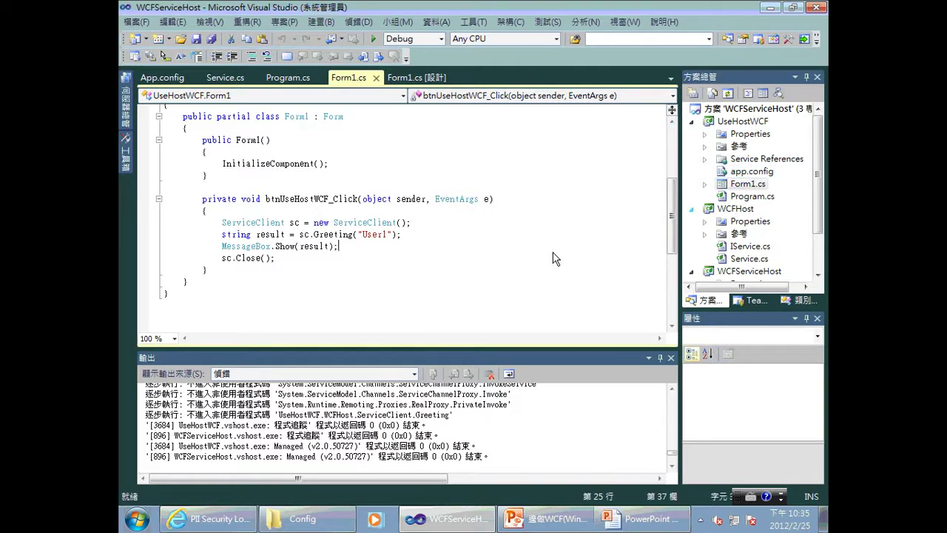
# Step: Run the solution, call the hosted WCF service from Form1, and dismiss the greeting message
pyautogui.press('F5')
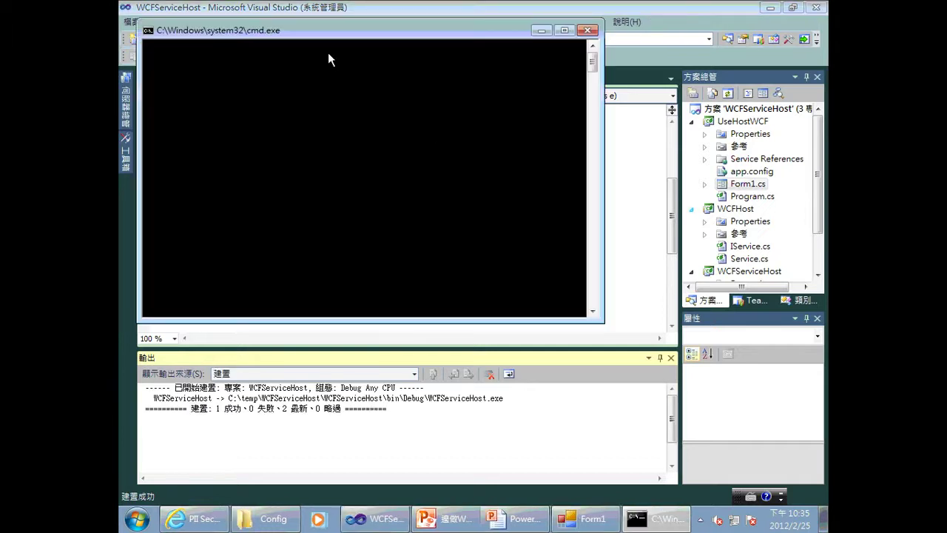
pyautogui.moveTo(334, 34); pyautogui.dragTo(447, 94)
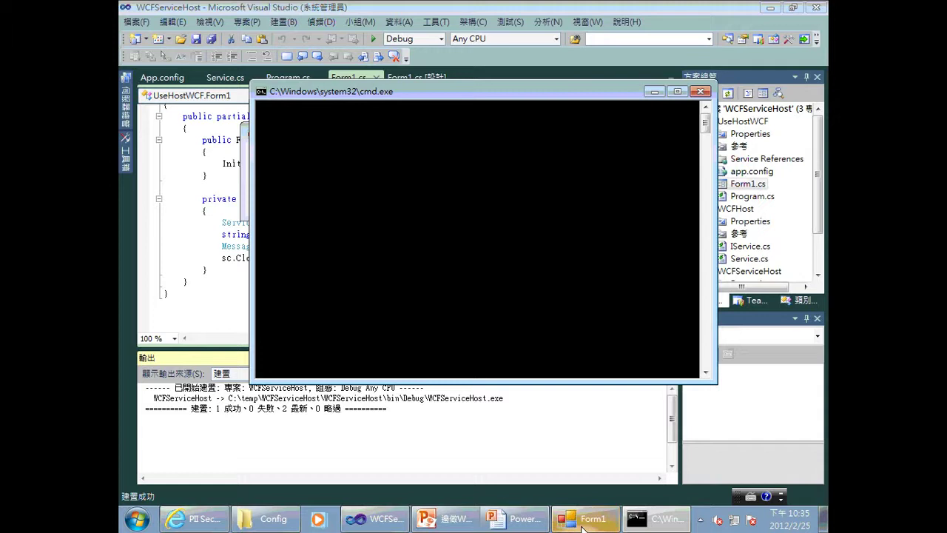
pyautogui.moveTo(338, 129); pyautogui.dragTo(695, 139)
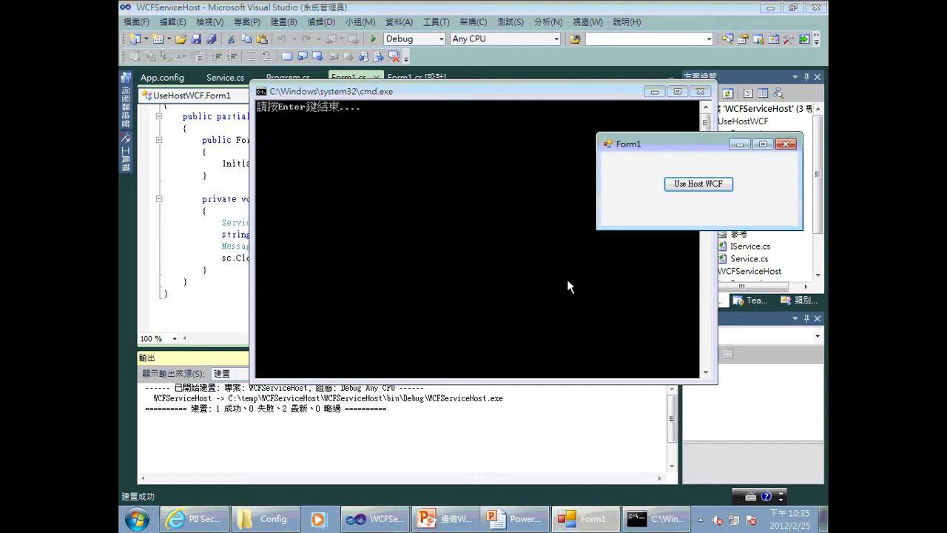
pyautogui.click(691, 186)
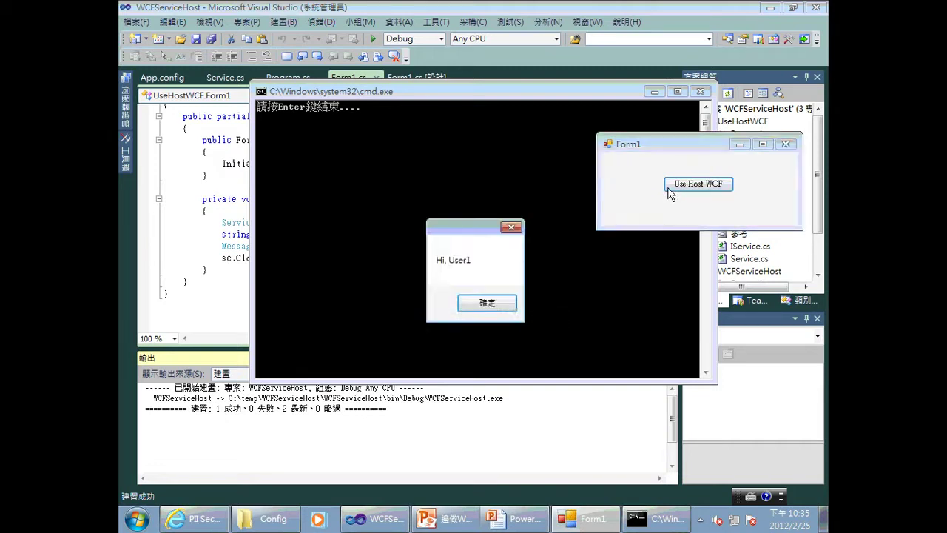
pyautogui.click(494, 301)
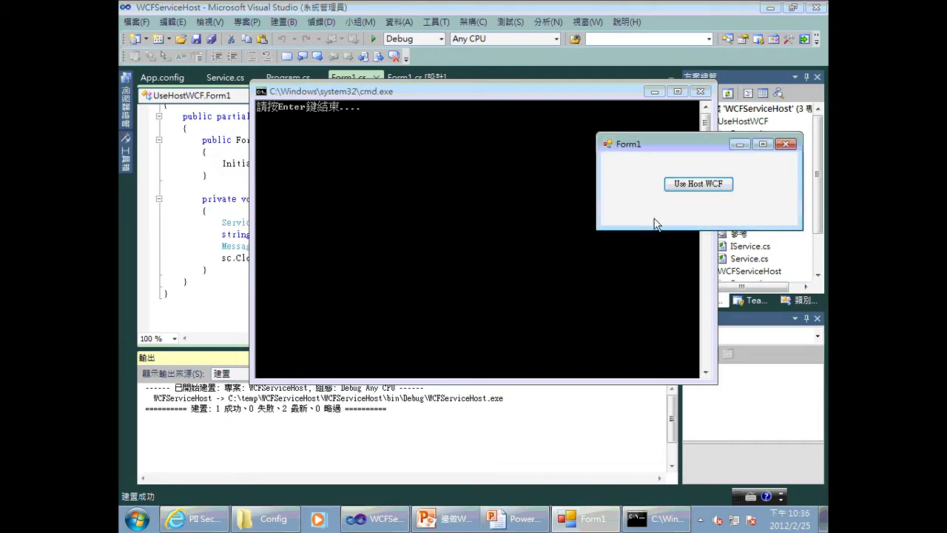
# Step: Close Form1 and end the service host's console window
pyautogui.click(786, 145)
pyautogui.press('Return')
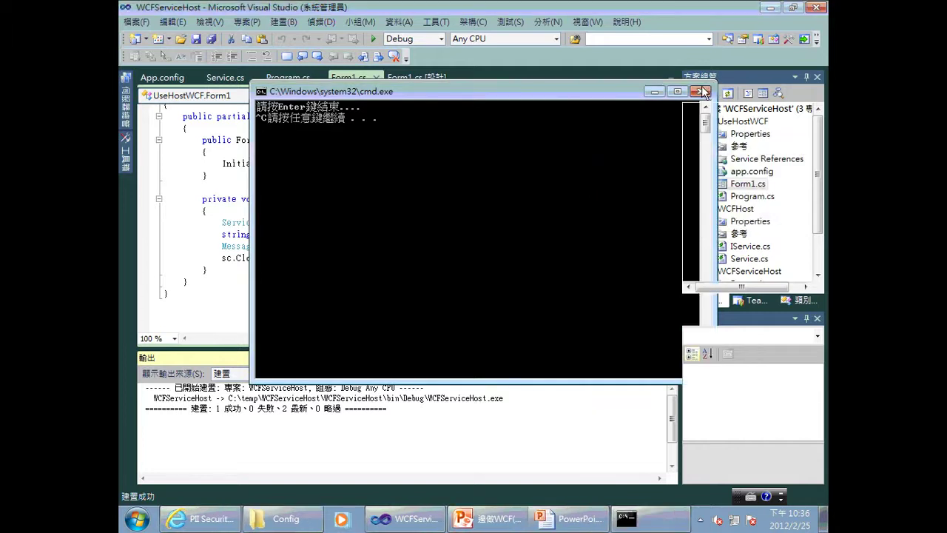
pyautogui.press('Return')
# Step: Switch to Windows Explorer and browse to the C:\temp\WCFServiceHost\WCFServiceHost project folder
pyautogui.click(302, 519)
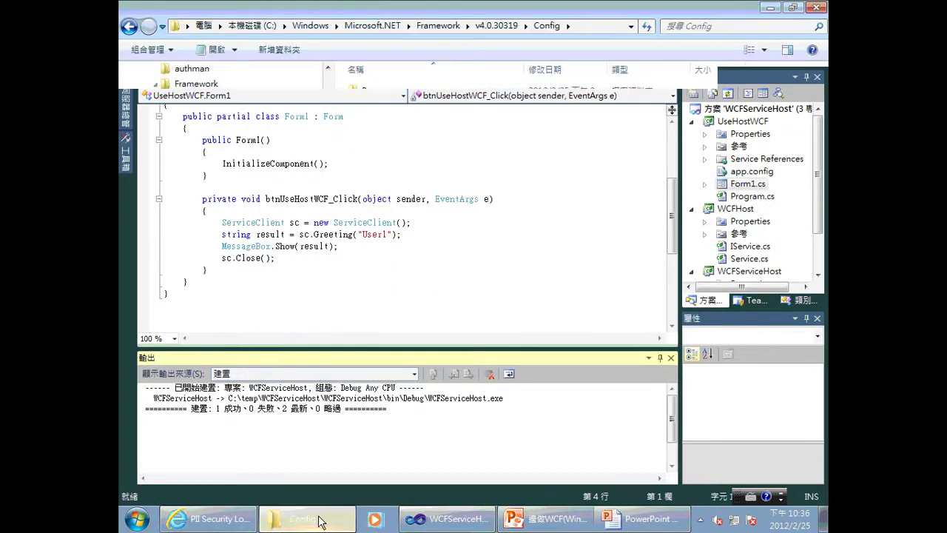
pyautogui.click(156, 84)
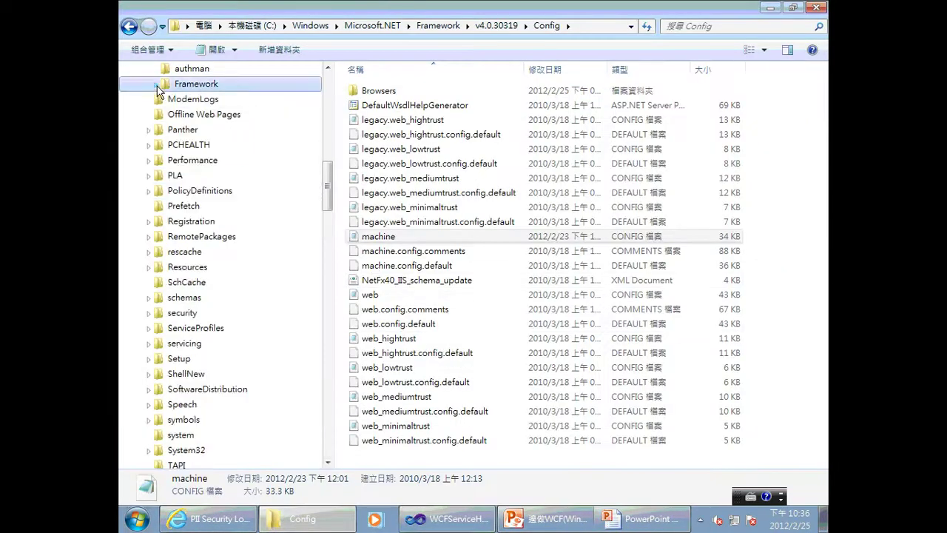
pyautogui.scroll(9, 306, 118)
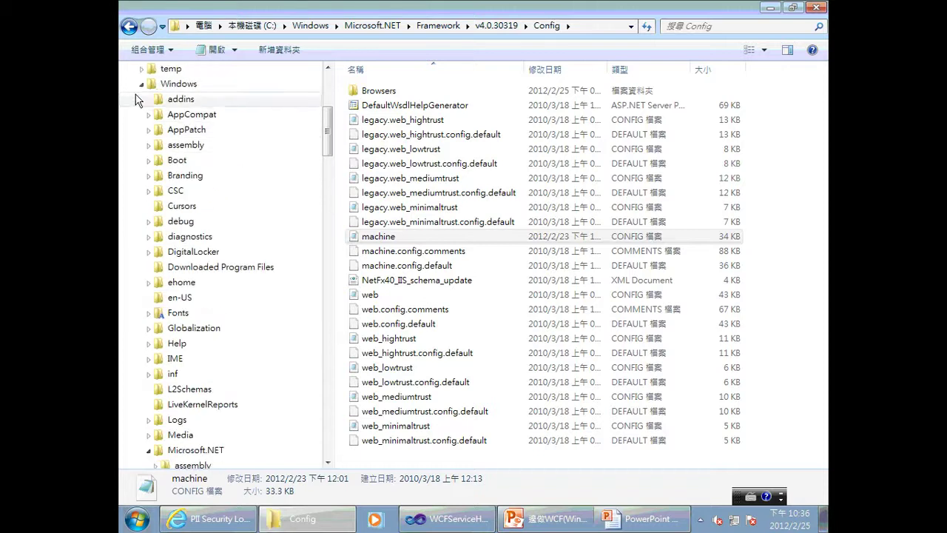
pyautogui.click(141, 84)
pyautogui.scroll(4, 141, 89)
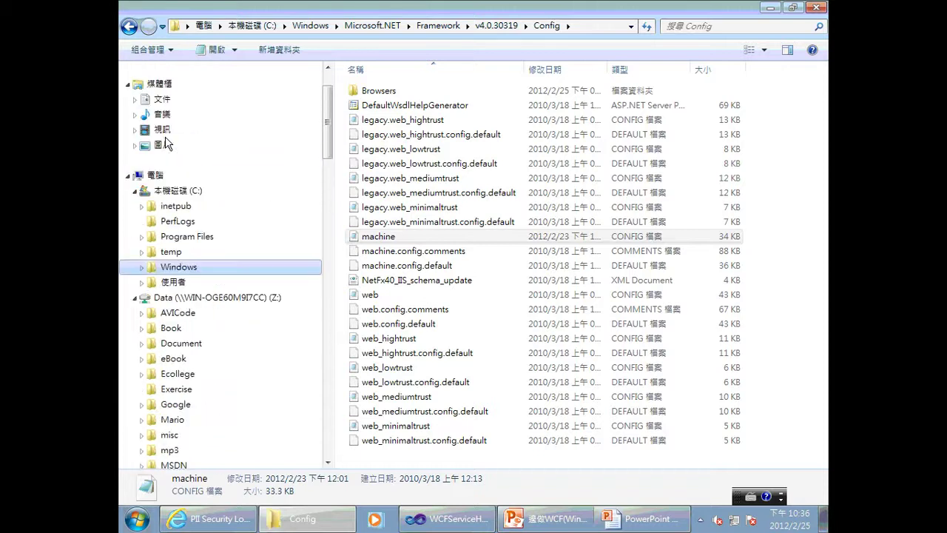
pyautogui.click(171, 251)
pyautogui.doubleClick(406, 107)
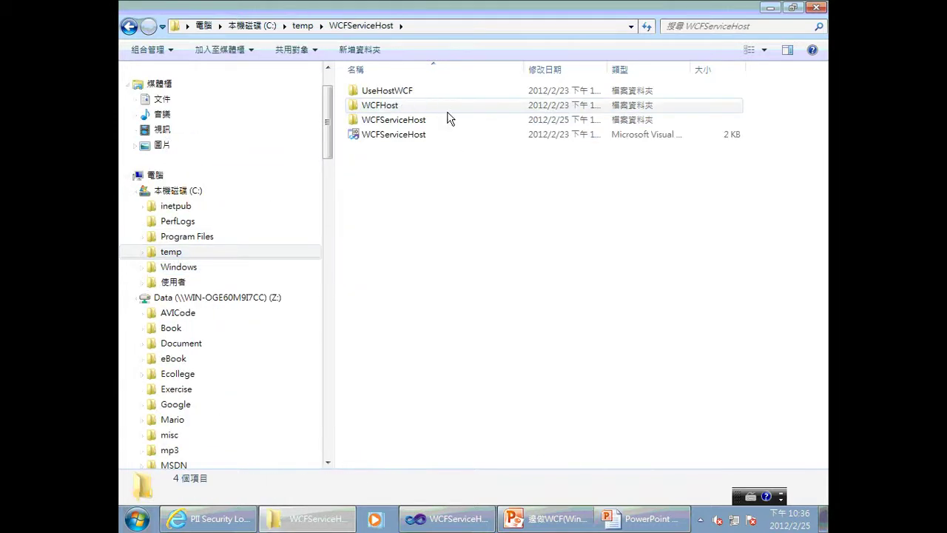
pyautogui.click(404, 126)
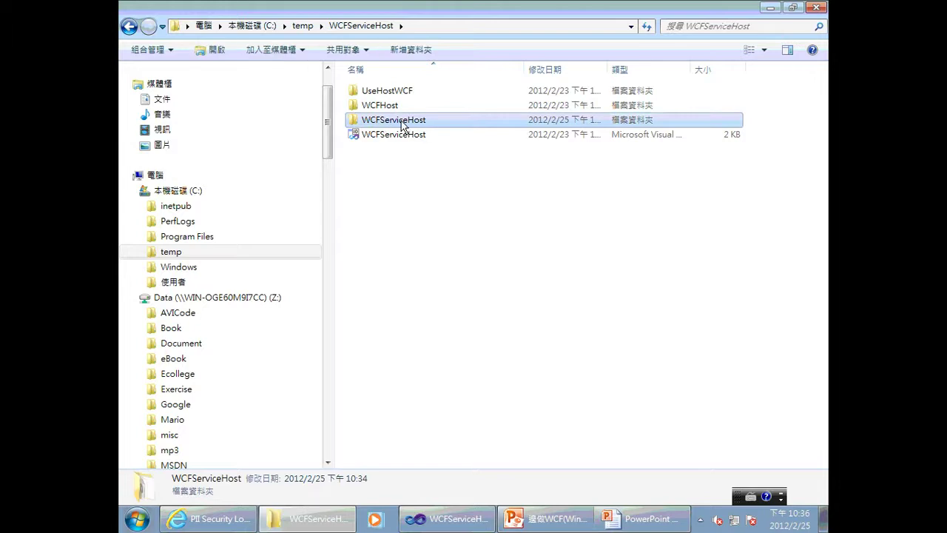
pyautogui.doubleClick(403, 124)
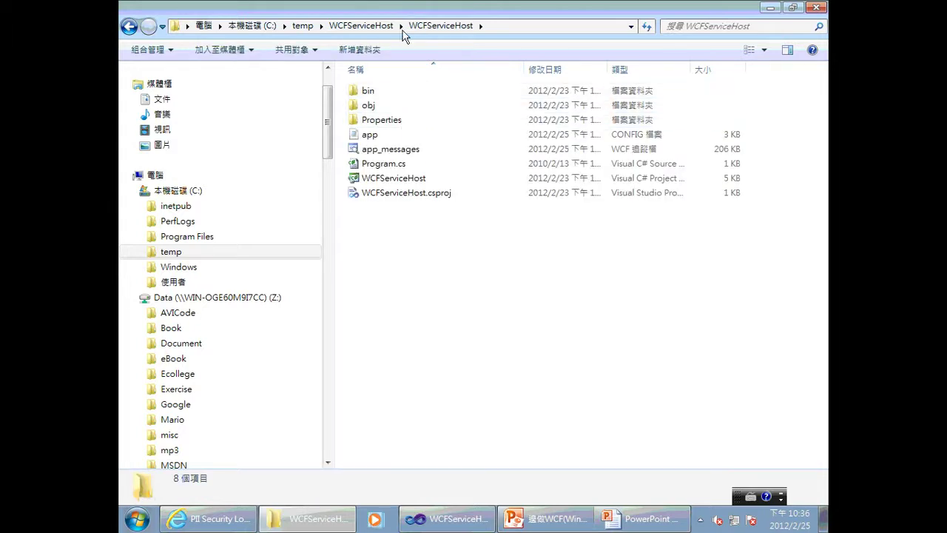
# Step: Open the app_messages log from the WCFServiceHost folder with SvcTraceViewer.exe
pyautogui.click(375, 154)
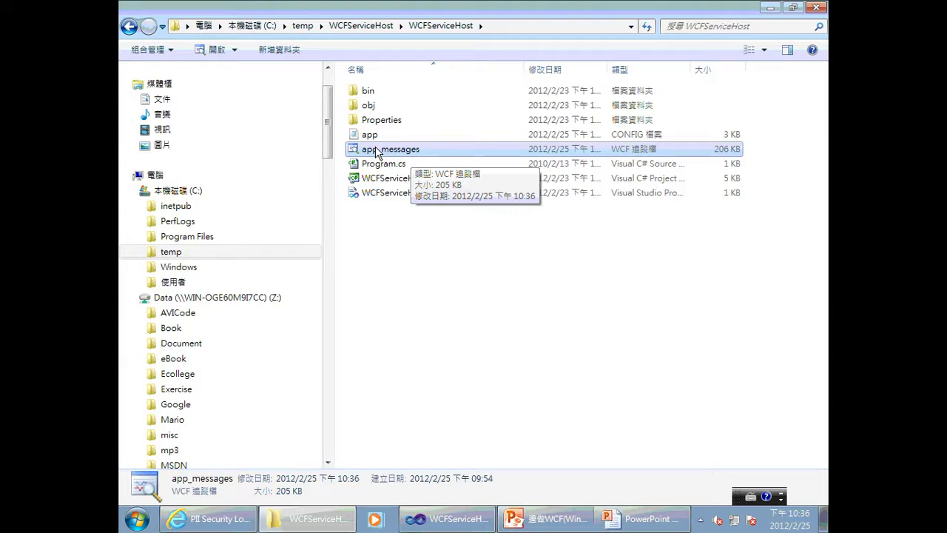
pyautogui.rightClick(377, 151)
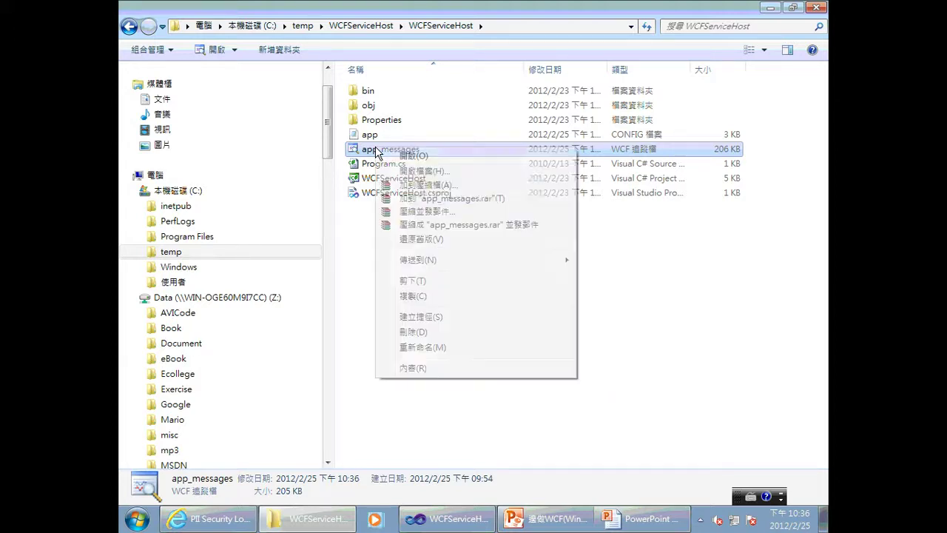
pyautogui.click(426, 171)
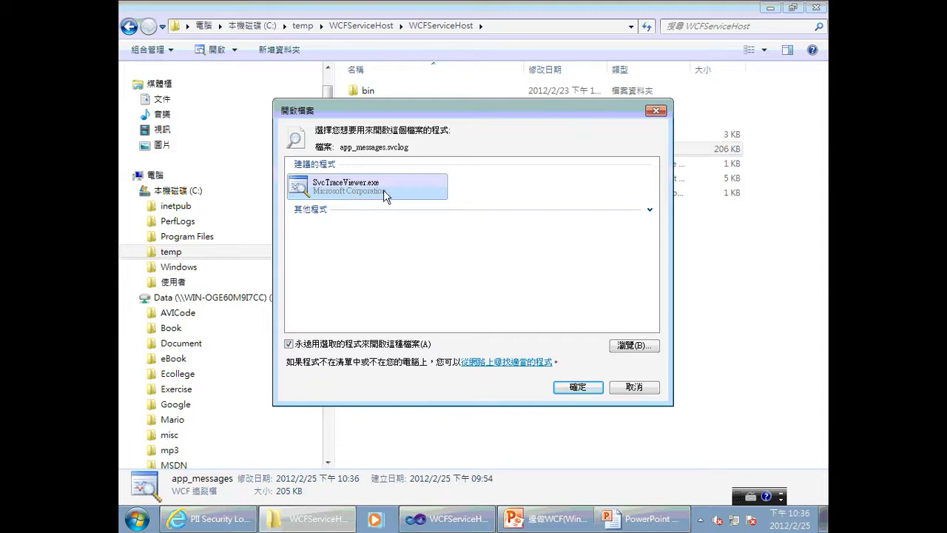
pyautogui.click(571, 388)
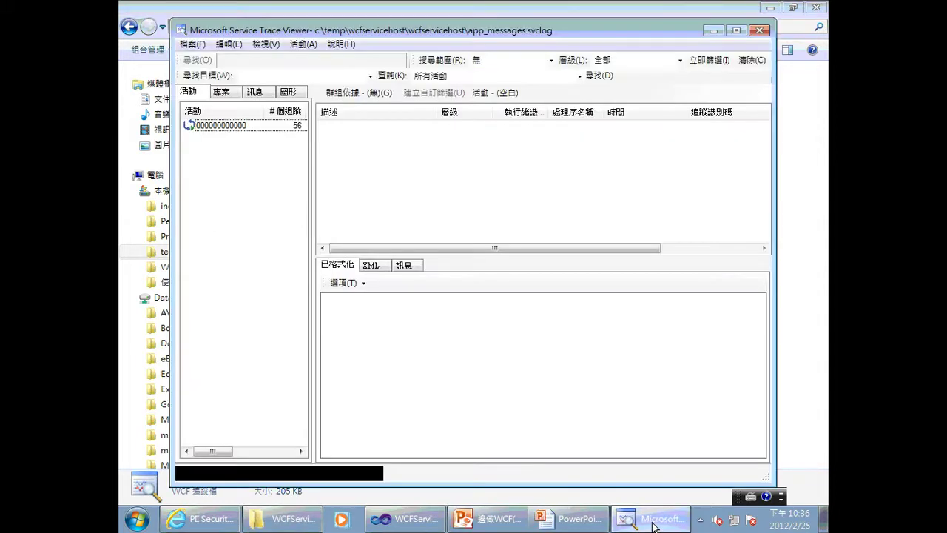
pyautogui.click(222, 128)
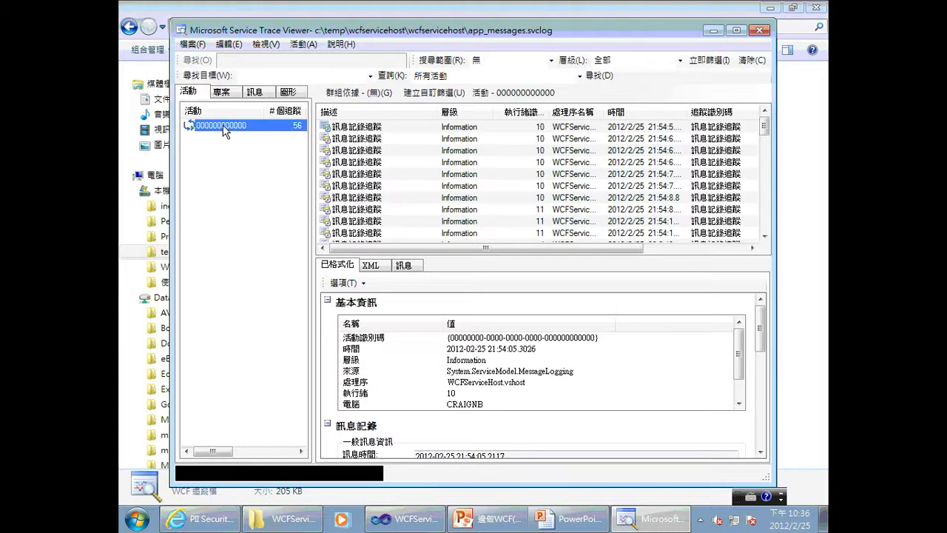
pyautogui.click(443, 129)
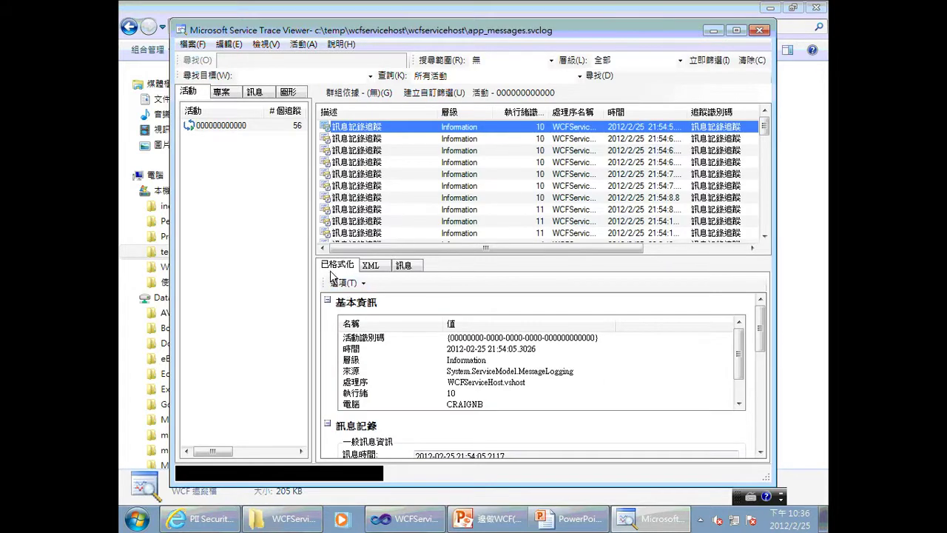
pyautogui.click(372, 267)
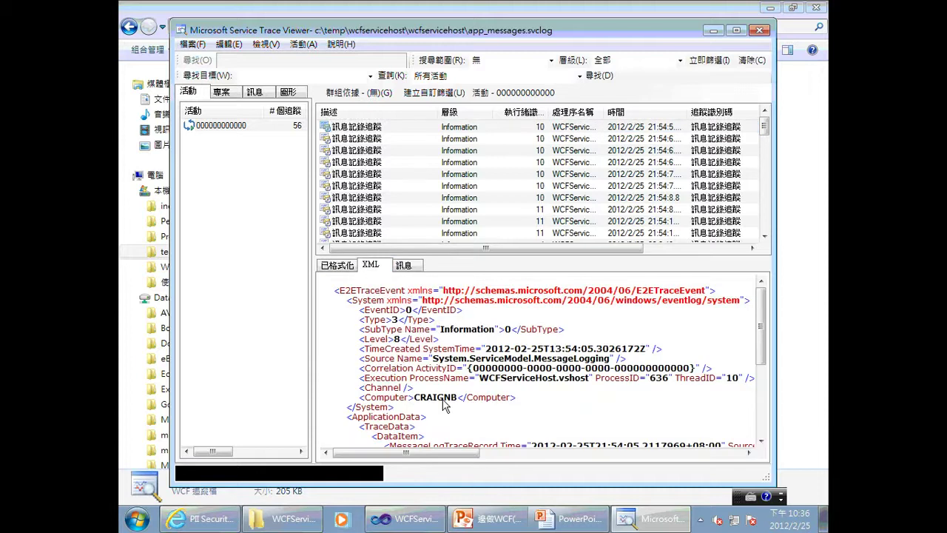
pyautogui.click(401, 269)
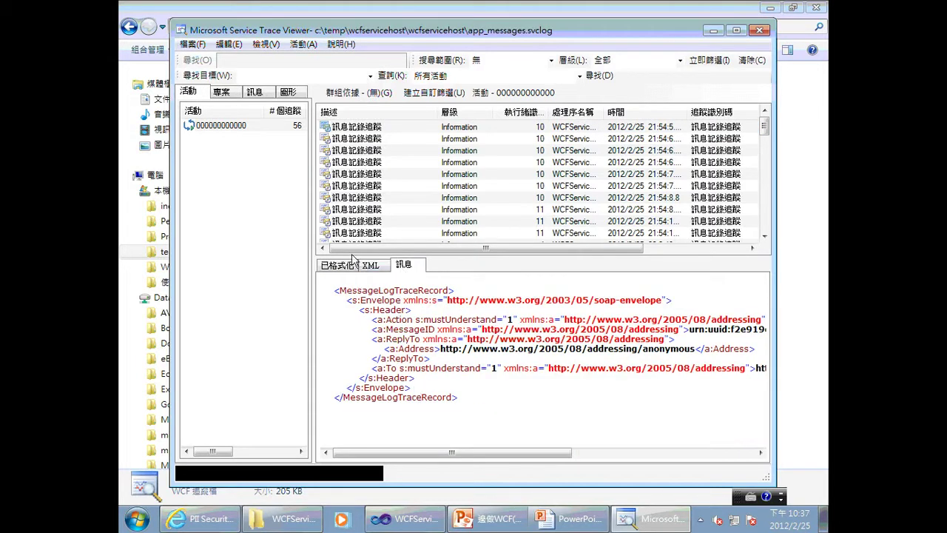
pyautogui.click(346, 266)
pyautogui.click(372, 267)
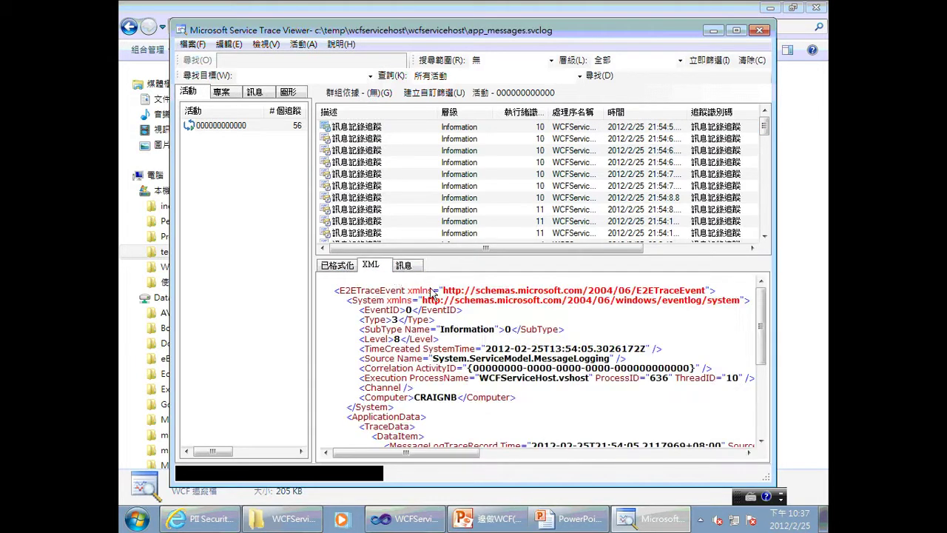
# Step: Review the XML of several further message log traces in the activity, and close the trace viewer
pyautogui.click(407, 152)
pyautogui.click(387, 167)
pyautogui.click(390, 186)
pyautogui.click(390, 212)
pyautogui.click(391, 234)
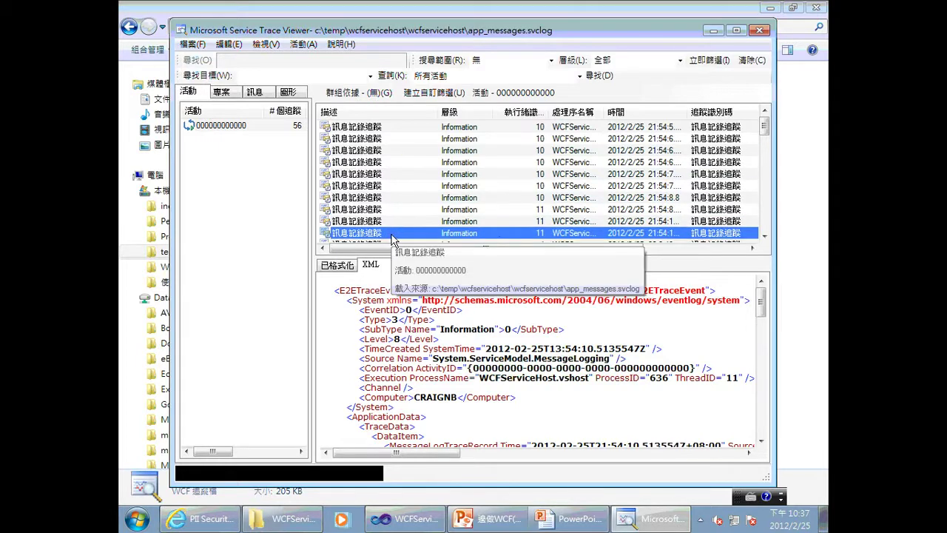
pyautogui.click(300, 80)
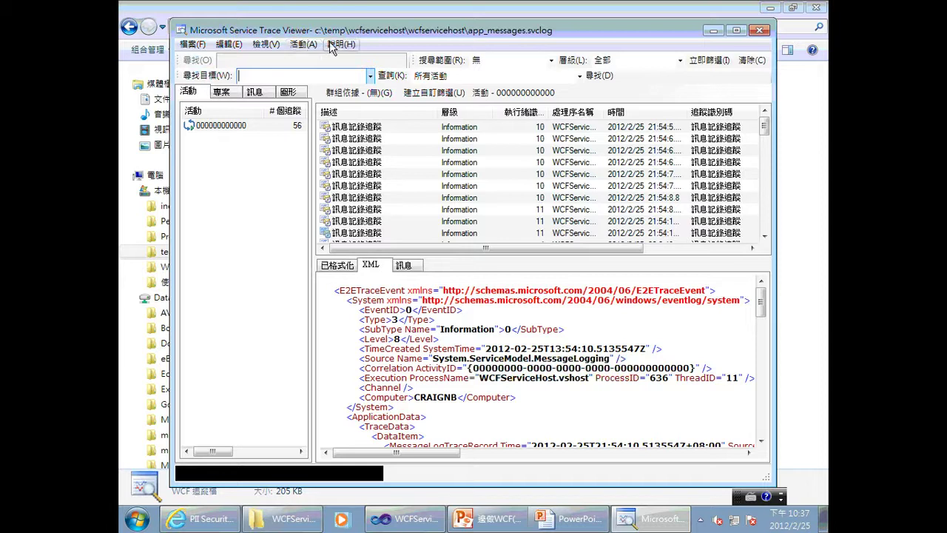
pyautogui.click(759, 31)
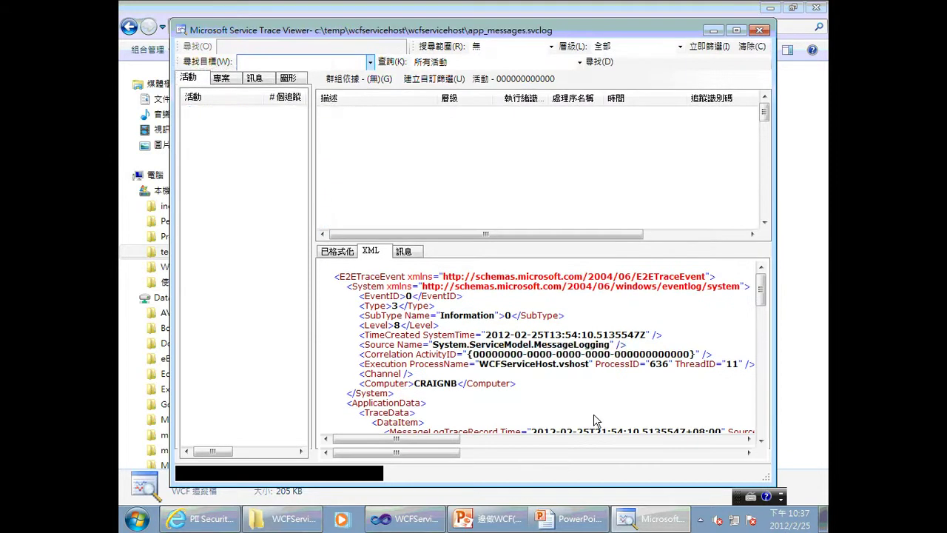